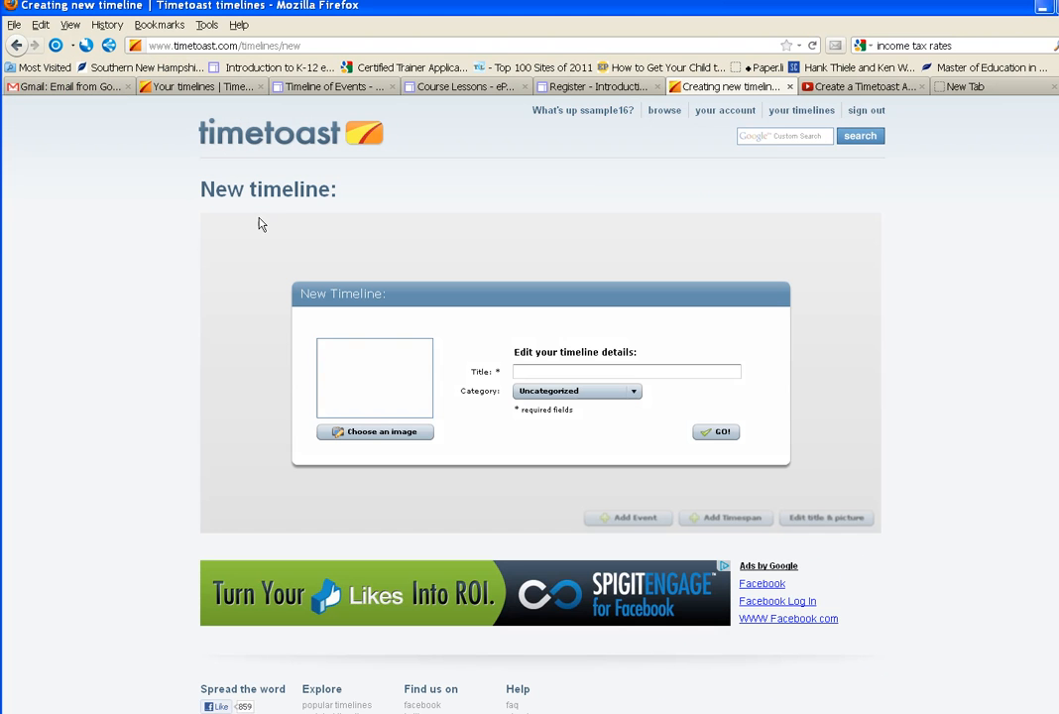
Title the new timeline "Historical Events Costa Rica" and set its category to History
{"action": "left_click", "coordinate": [534, 366]}
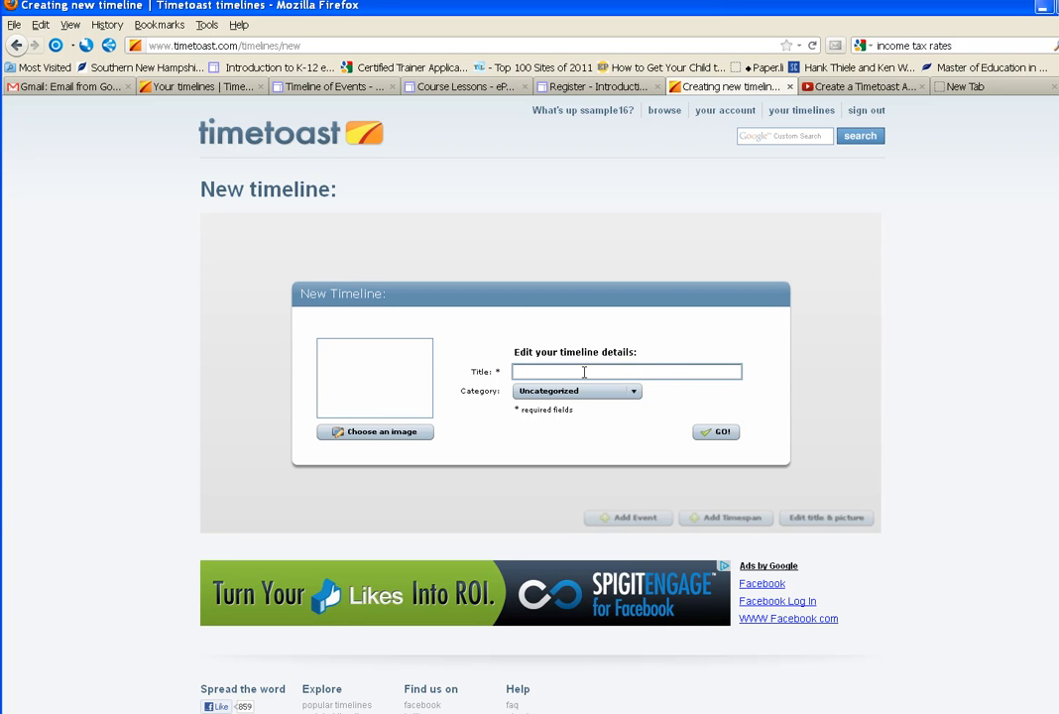
{"action": "type", "text": "Historical Events Costa Rica"}
{"action": "key", "text": "BackSpace"}
{"action": "type", "text": "a"}
{"action": "left_click", "coordinate": [635, 393]}
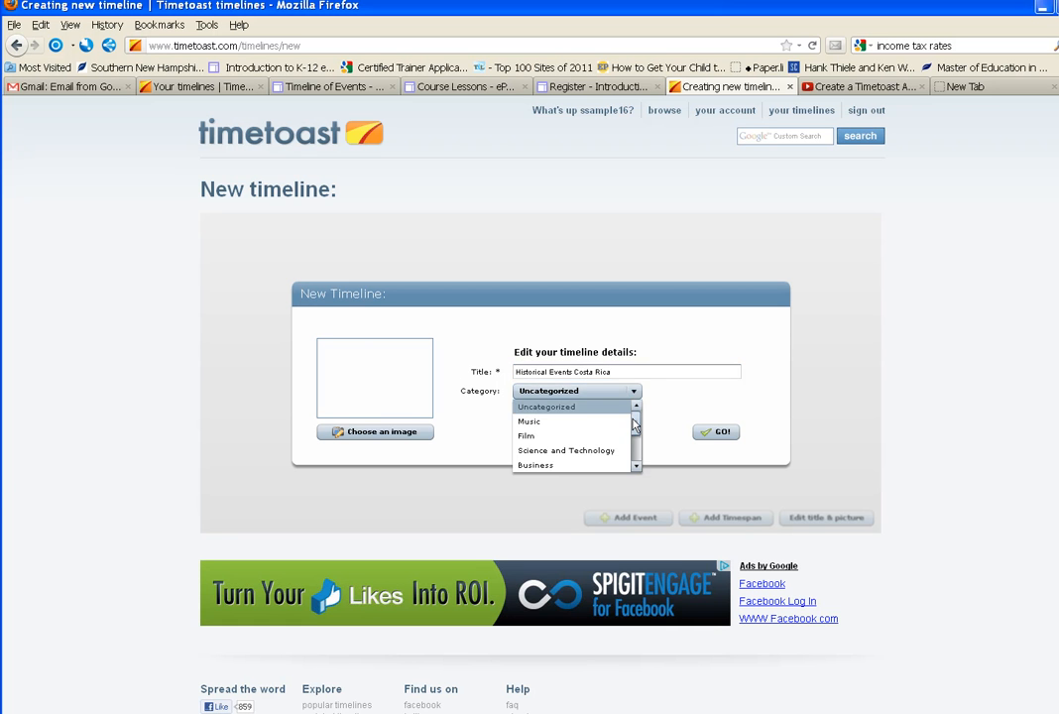
{"action": "scroll", "coordinate": [585, 437], "scroll_direction": "down", "scroll_amount": 3}
{"action": "left_click", "coordinate": [536, 465]}
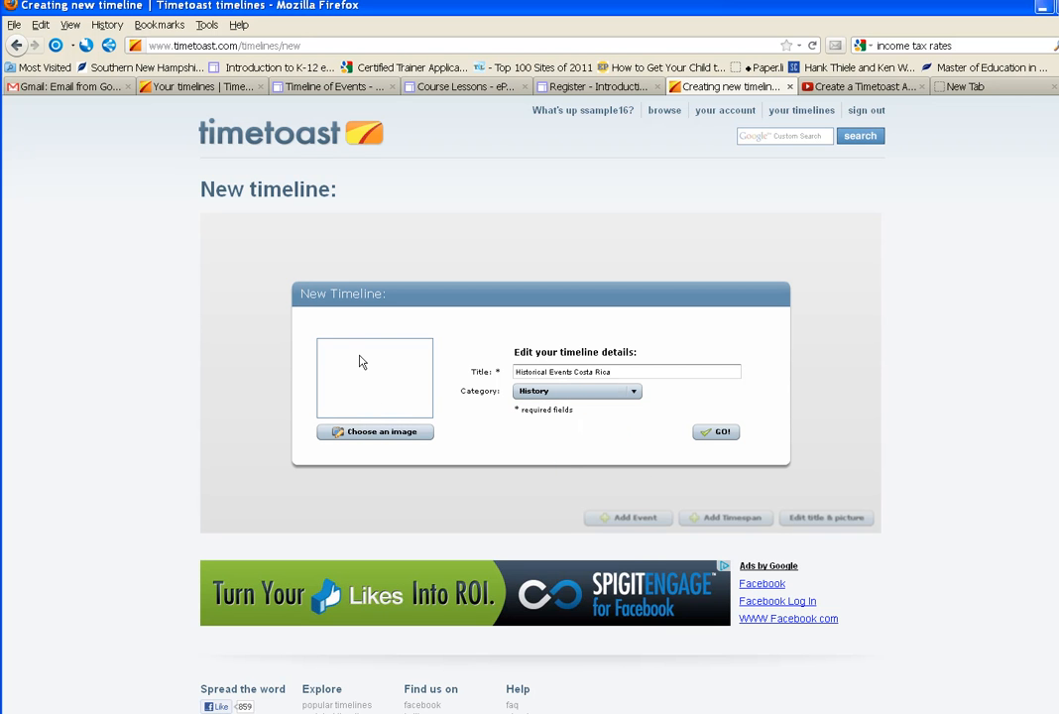
Preview the garden and white-flower images for the timeline picture, and upload Flowers004.JPG from the Garden & Flowers folder
{"action": "left_click", "coordinate": [382, 432]}
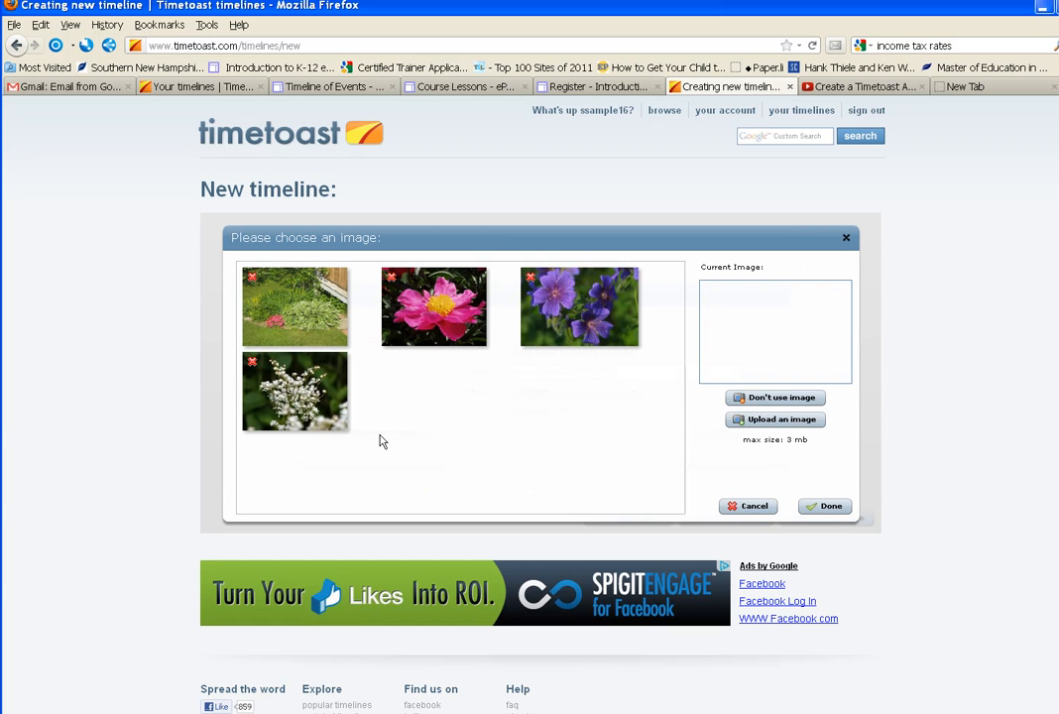
{"action": "left_click", "coordinate": [306, 307]}
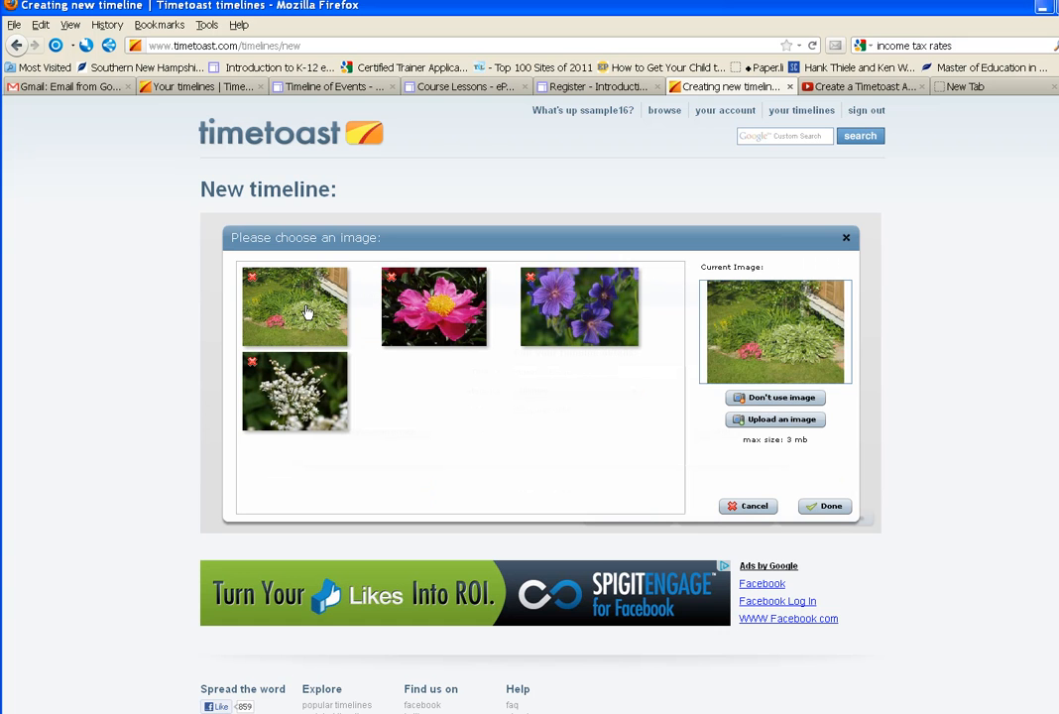
{"action": "left_click", "coordinate": [301, 413]}
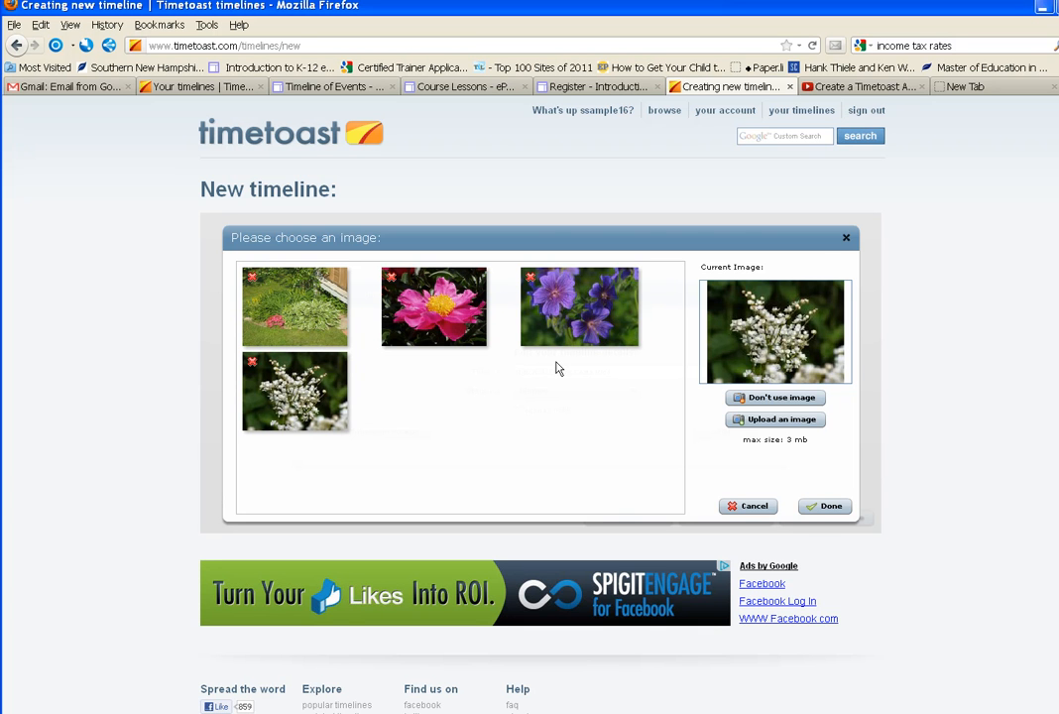
{"action": "left_click", "coordinate": [781, 419]}
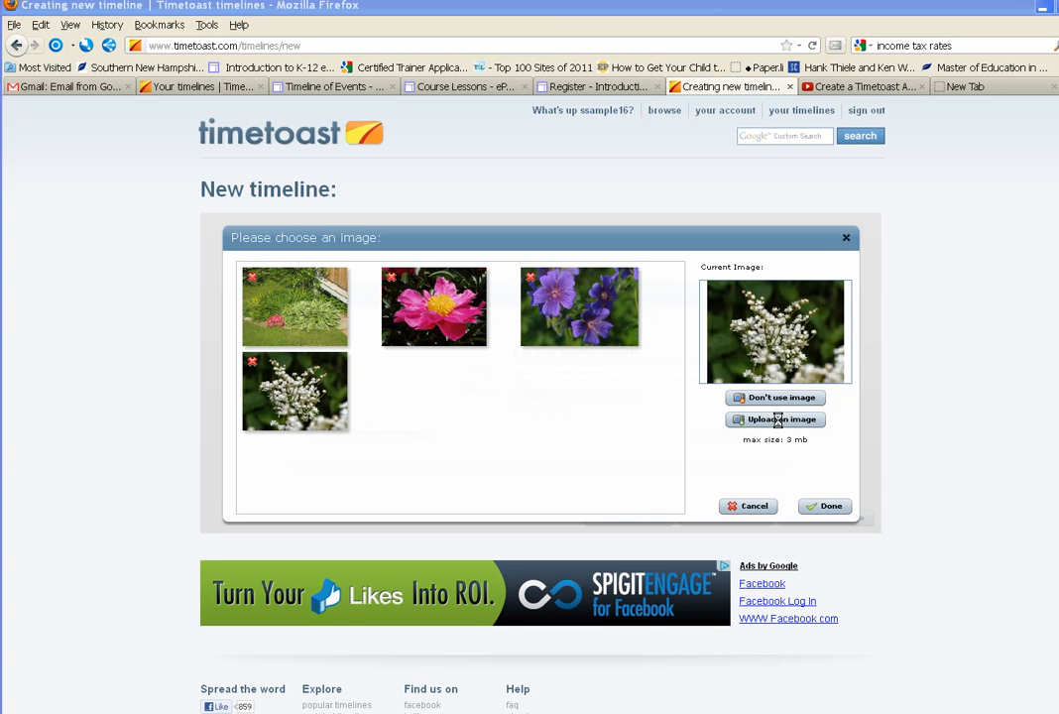
{"action": "left_click", "coordinate": [151, 109]}
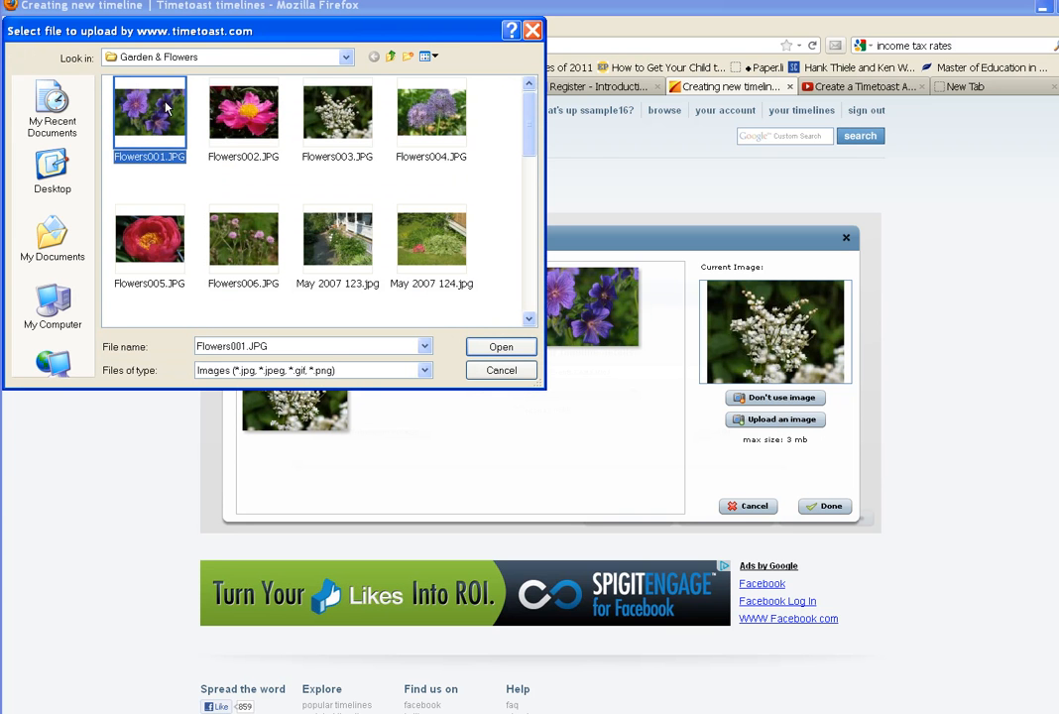
{"action": "left_click", "coordinate": [243, 107]}
{"action": "left_click", "coordinate": [338, 107]}
{"action": "left_click", "coordinate": [424, 119]}
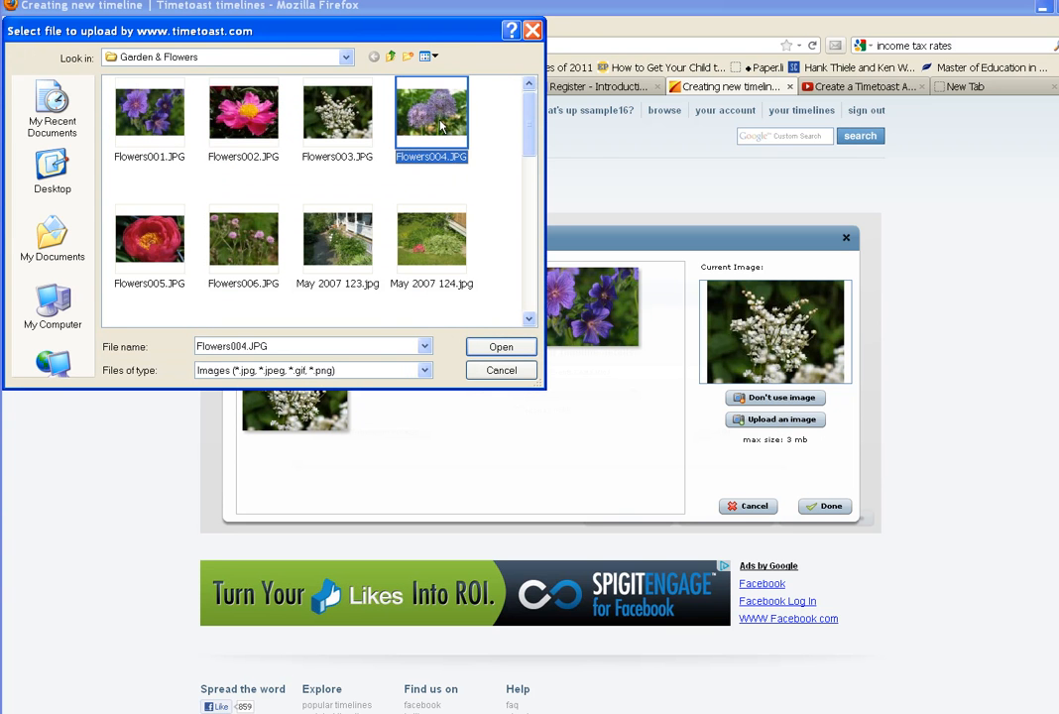
{"action": "left_click", "coordinate": [501, 347]}
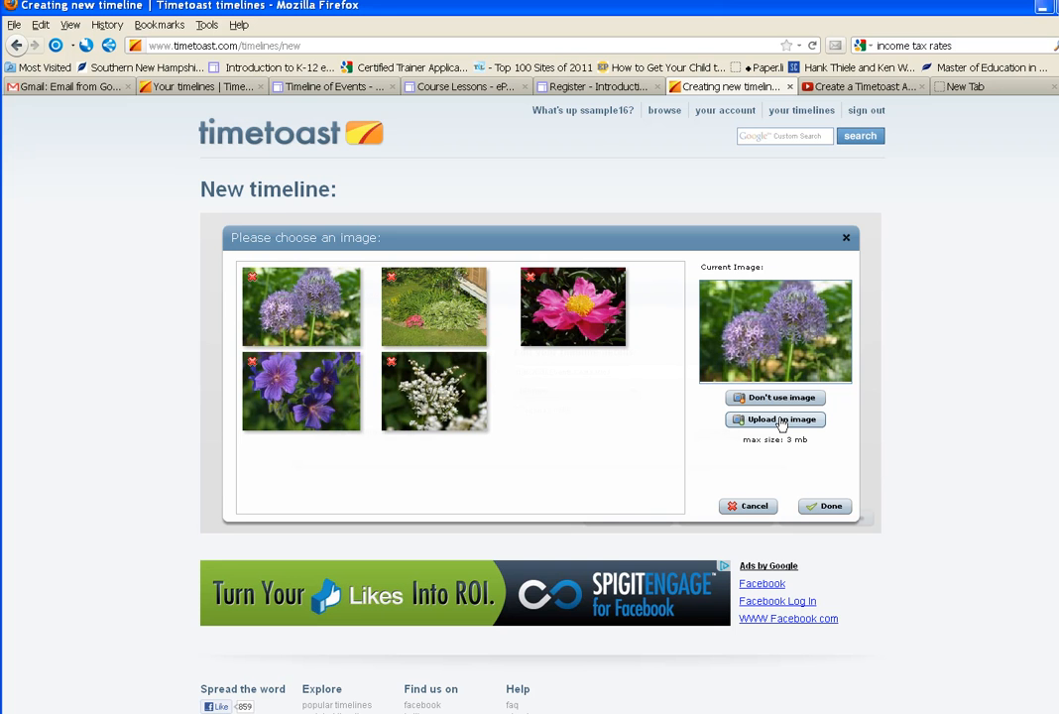
Upload May 2007 123.jpg from the Garden & Flowers folder to the image collection
{"action": "left_click", "coordinate": [782, 419]}
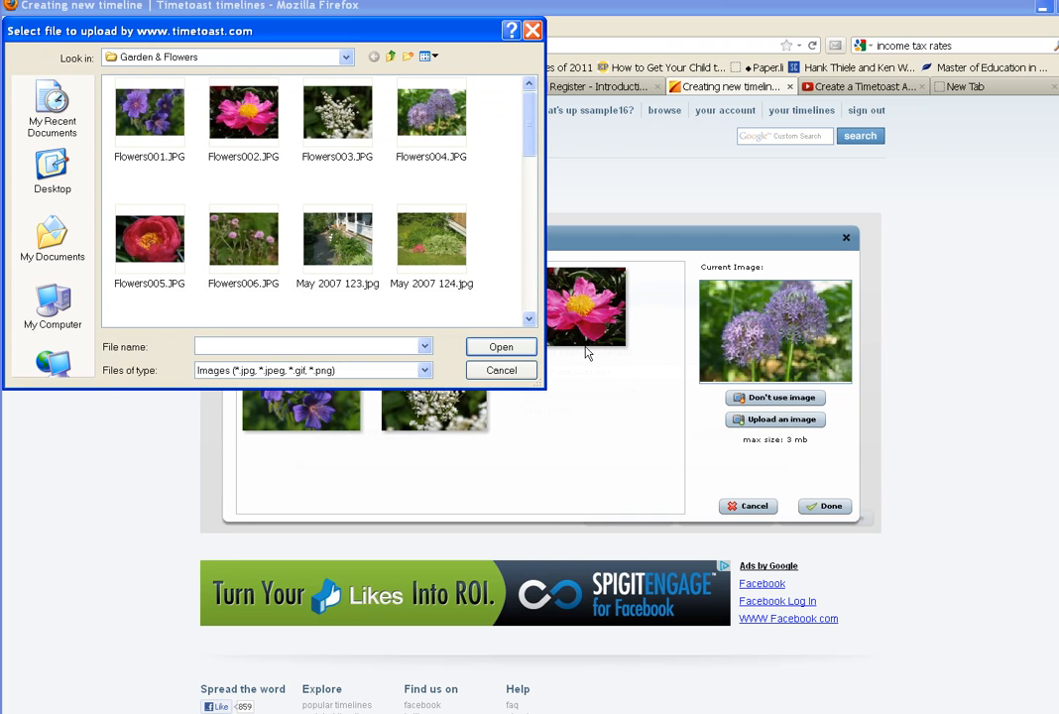
{"action": "left_click", "coordinate": [338, 248]}
{"action": "left_click", "coordinate": [508, 346]}
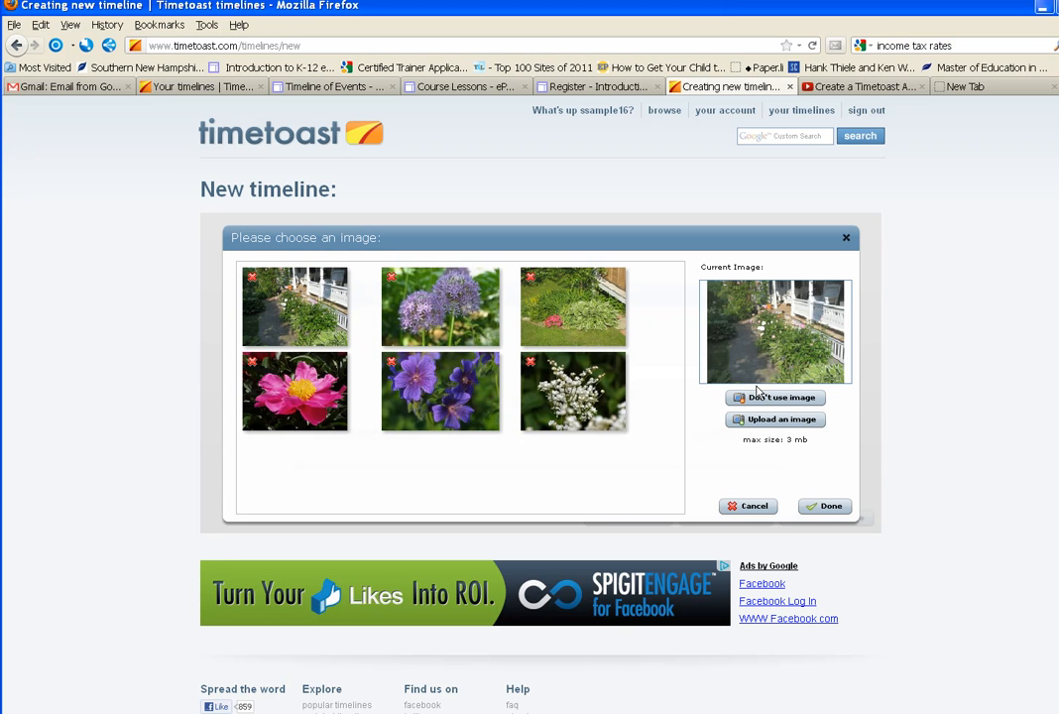
Use the white-flower image as the timeline picture and create the timeline
{"action": "left_click", "coordinate": [600, 407]}
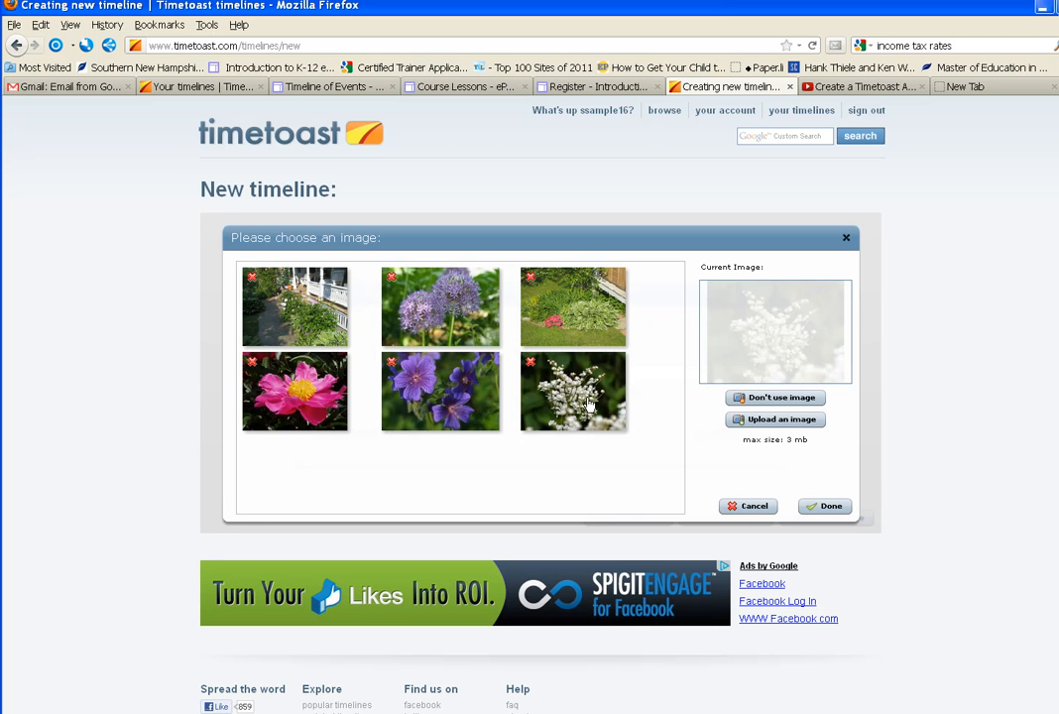
{"action": "left_click", "coordinate": [823, 506]}
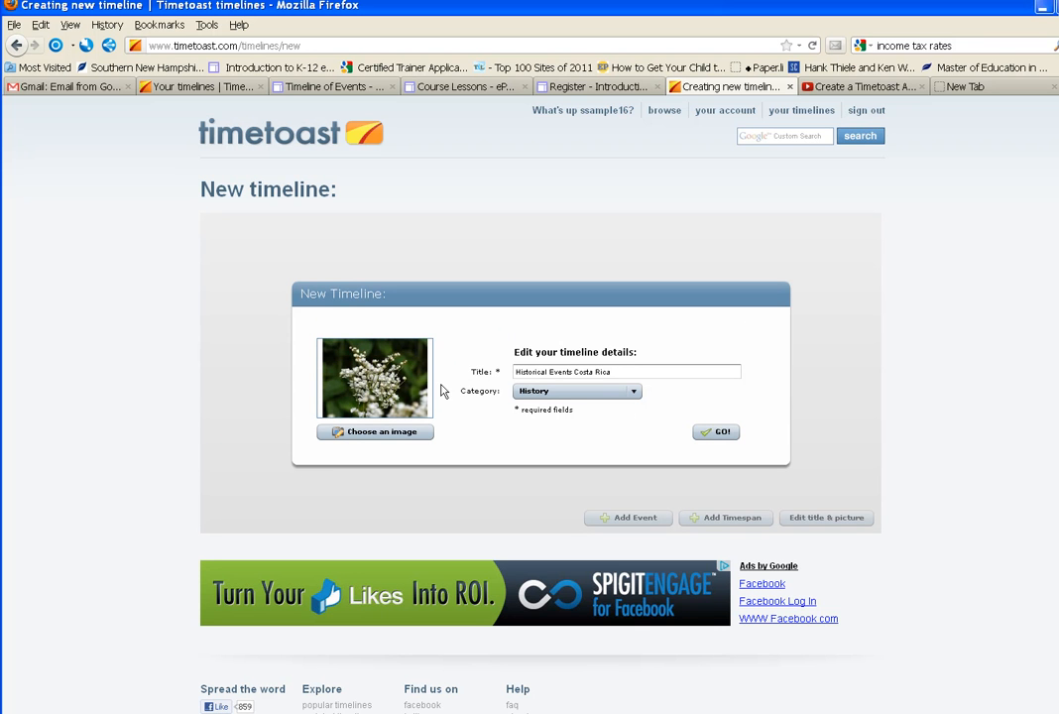
{"action": "left_click", "coordinate": [724, 437]}
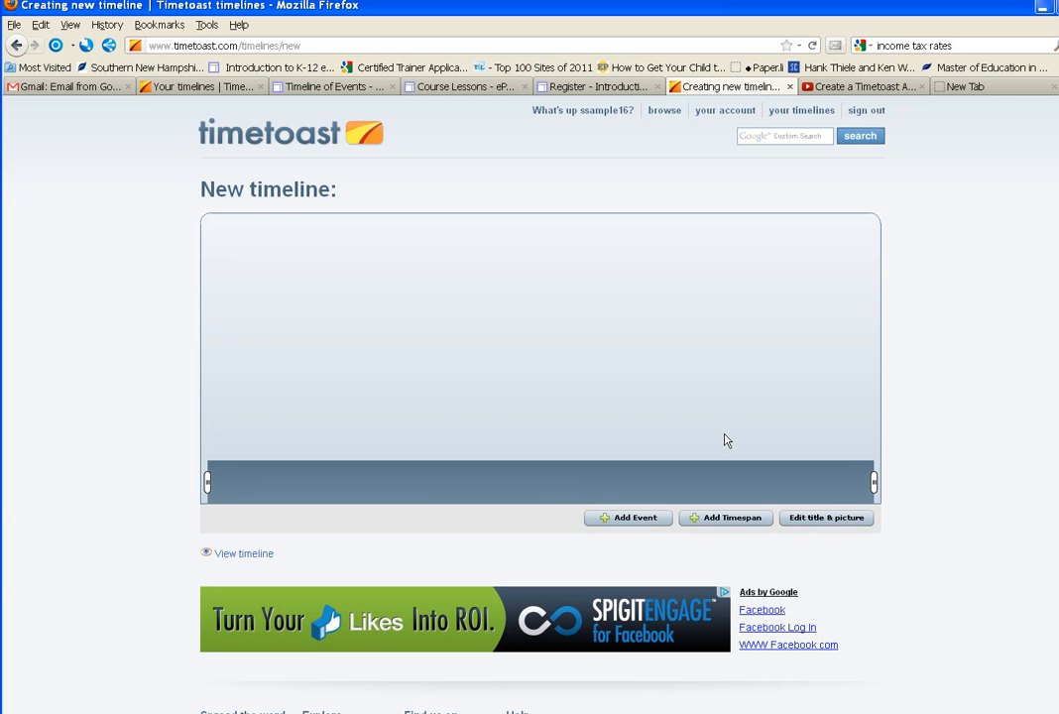
Start a new event and give it the image of the garden bed with green plants and pink flowers
{"action": "left_click", "coordinate": [627, 519]}
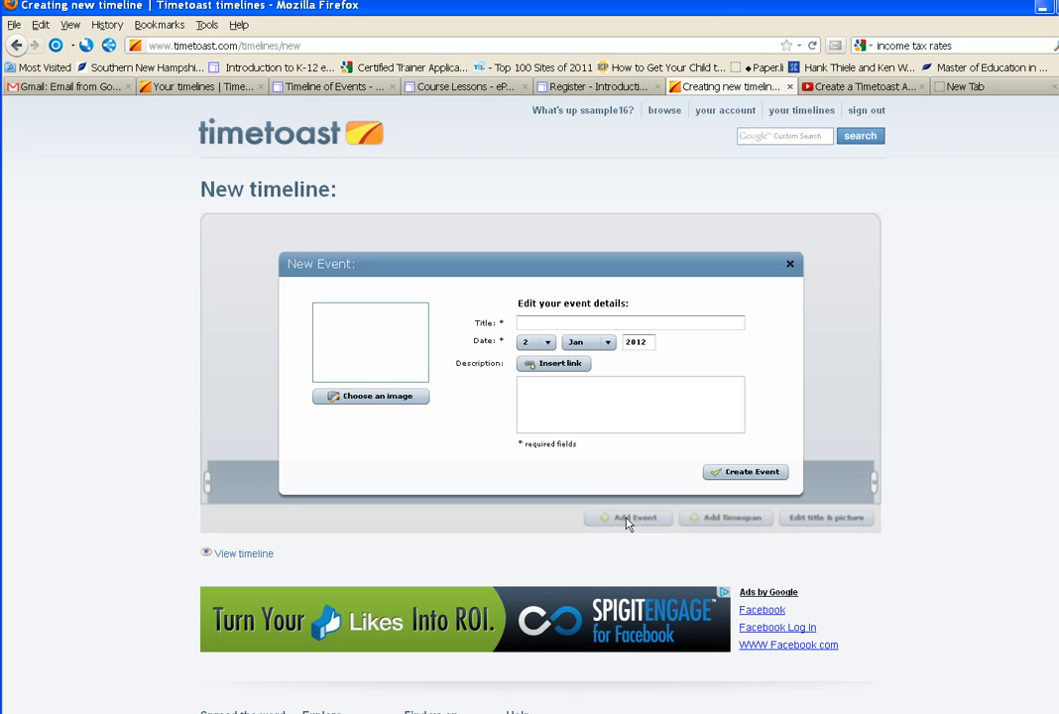
{"action": "left_click", "coordinate": [388, 396]}
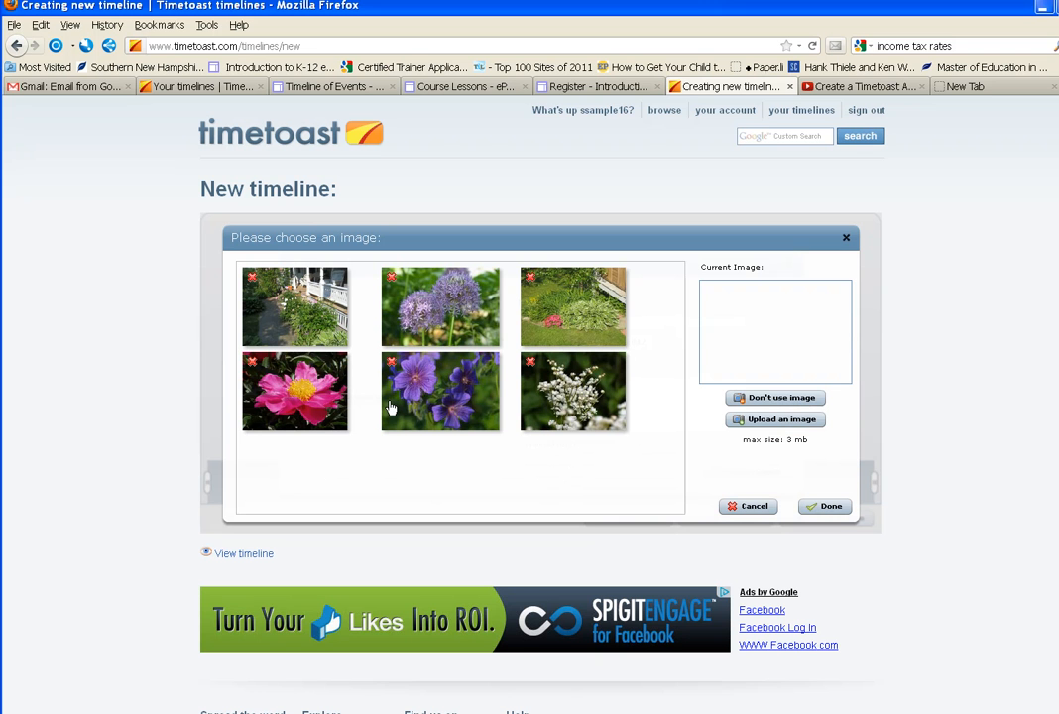
{"action": "left_click", "coordinate": [578, 316]}
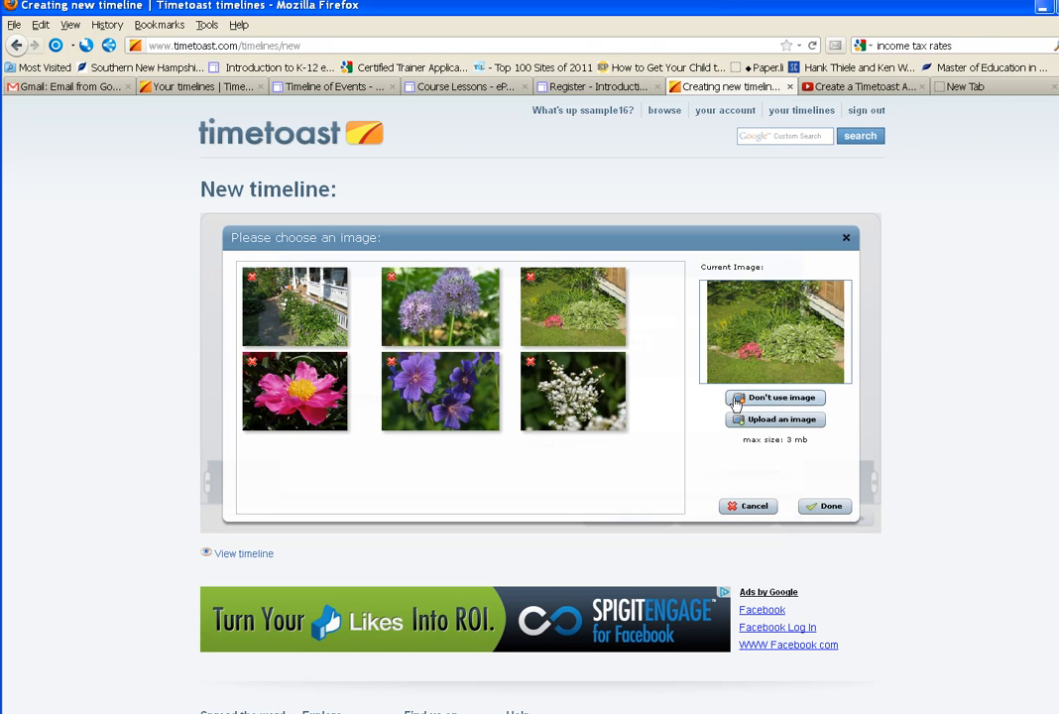
{"action": "left_click", "coordinate": [827, 506]}
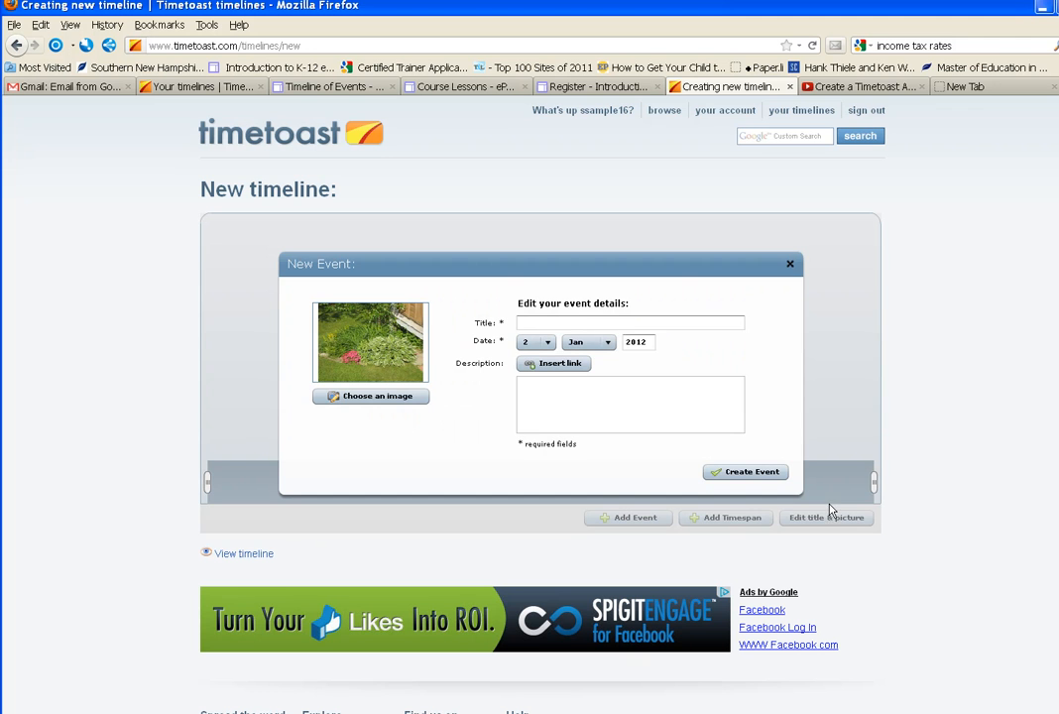
Title the event "Battle of the Ferns" and set its date to 2 Mar 1712
{"action": "left_click", "coordinate": [633, 323]}
{"action": "type", "text": "Battl"}
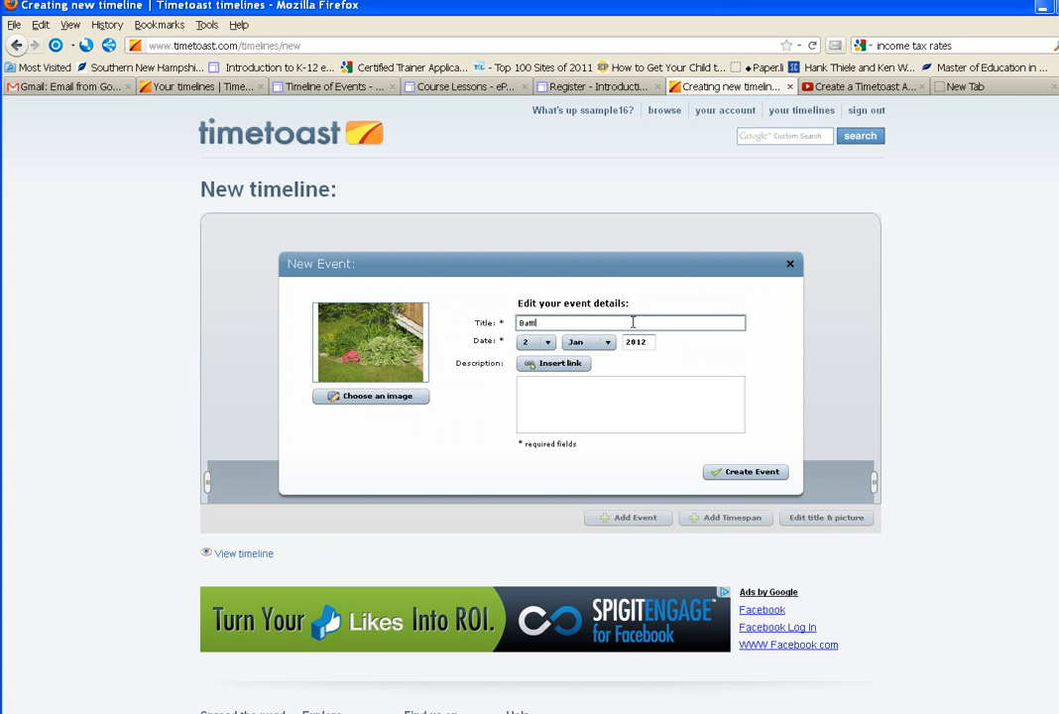
{"action": "type", "text": "e of the Ferns"}
{"action": "double_click", "coordinate": [636, 341]}
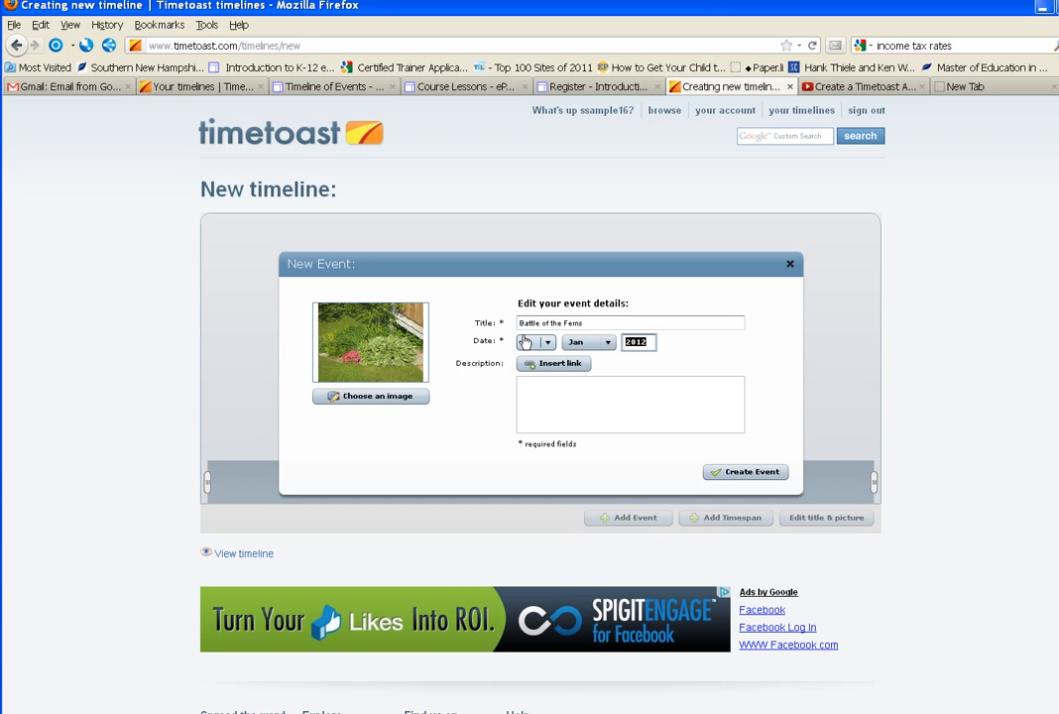
{"action": "type", "text": "1712"}
{"action": "left_click", "coordinate": [608, 344]}
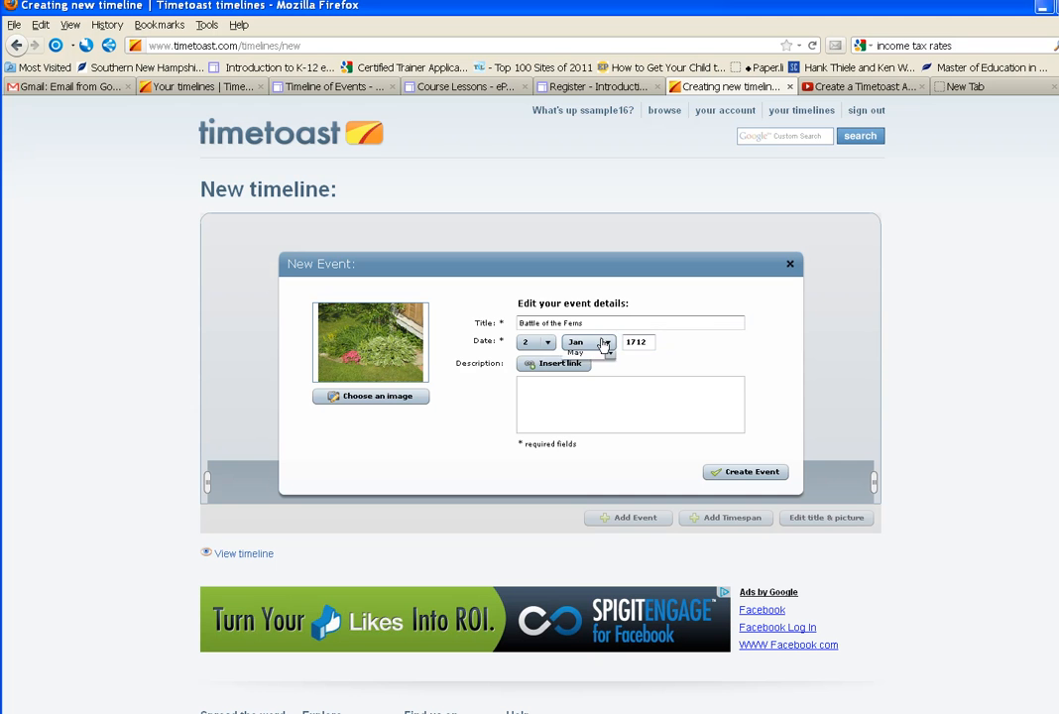
{"action": "left_click", "coordinate": [619, 385]}
Fill the event's description with the placeholder lines "Description -" and "Source:", and create the event
{"action": "left_click", "coordinate": [540, 392]}
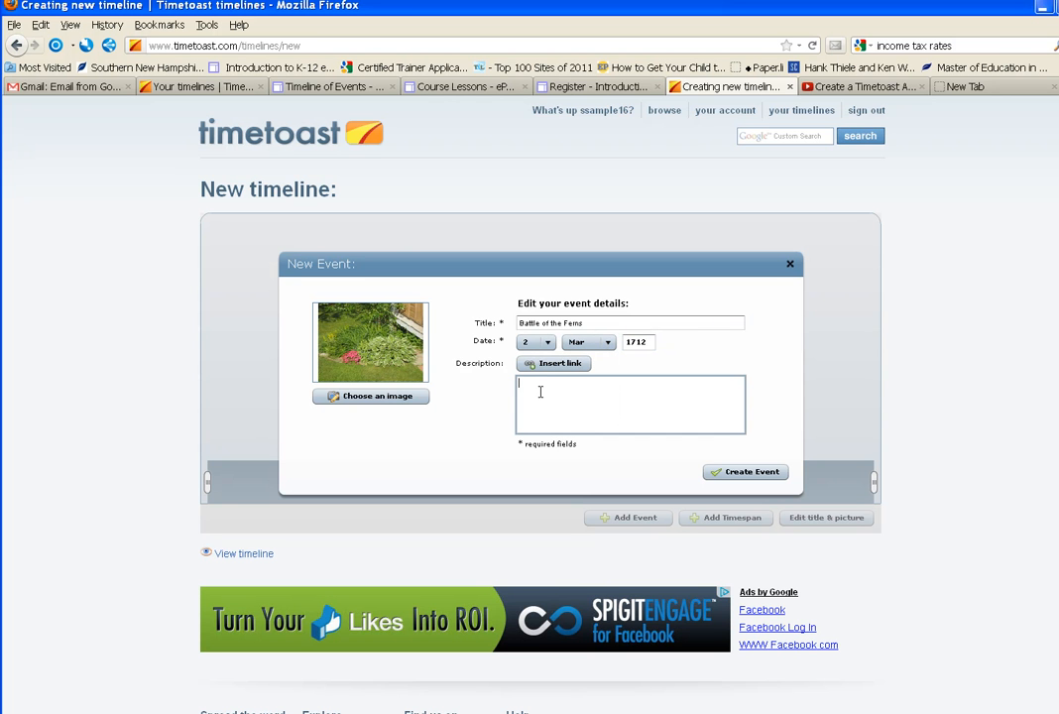
{"action": "type", "text": "Descrip"}
{"action": "type", "text": "tion -  "}
{"action": "type", "text": "Source:"}
{"action": "left_click_drag", "start_coordinate": [519, 324], "coordinate": [595, 325]}
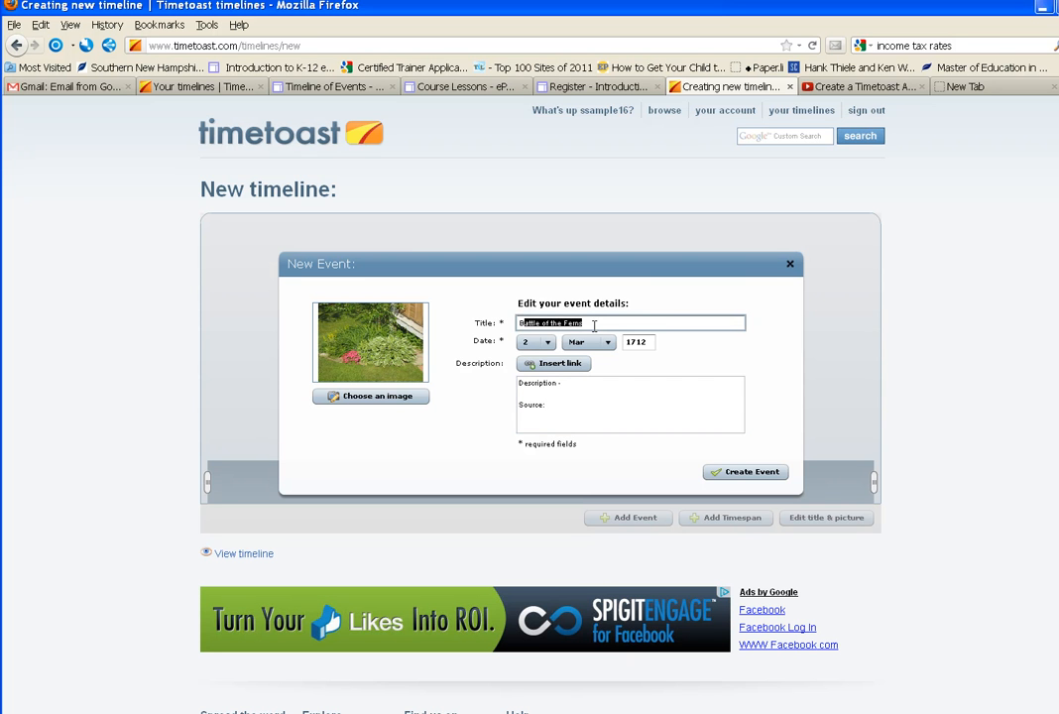
{"action": "left_click", "coordinate": [563, 380]}
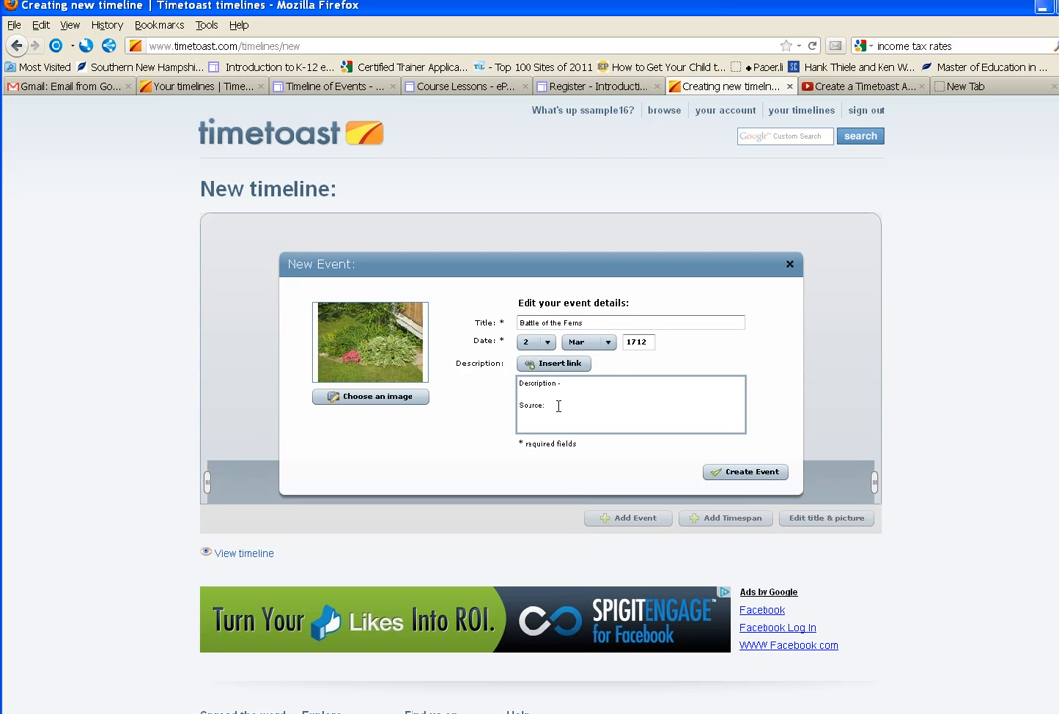
{"action": "left_click", "coordinate": [756, 479]}
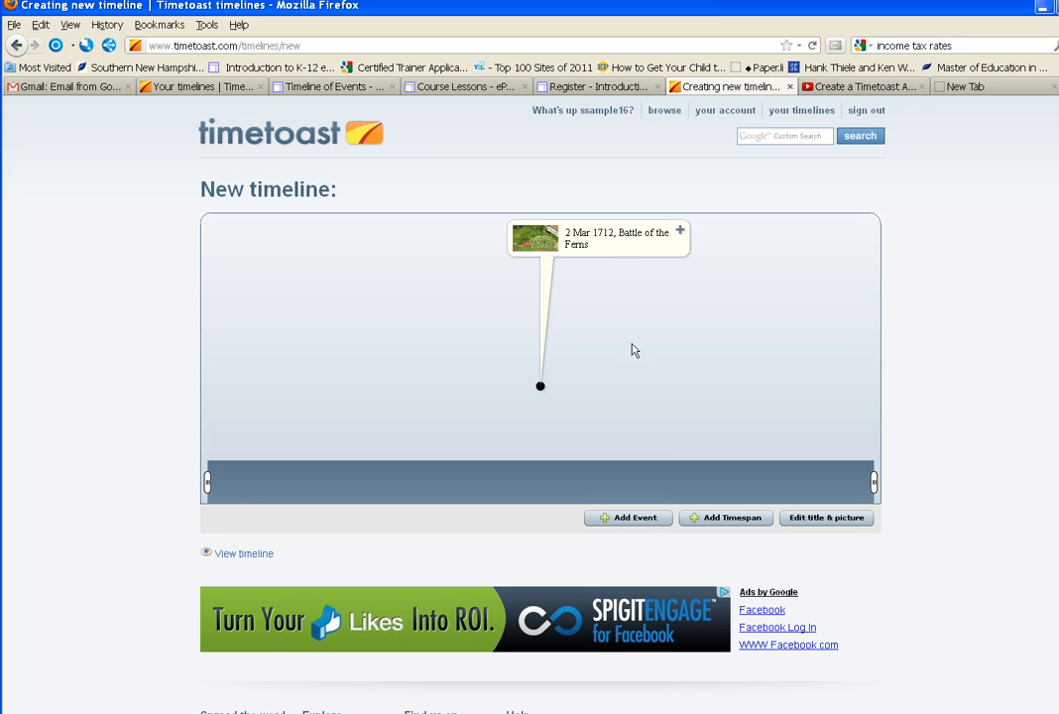
Start a second event and give it the image of the purple five-petalled flowers
{"action": "left_click", "coordinate": [637, 520]}
{"action": "left_click", "coordinate": [535, 322]}
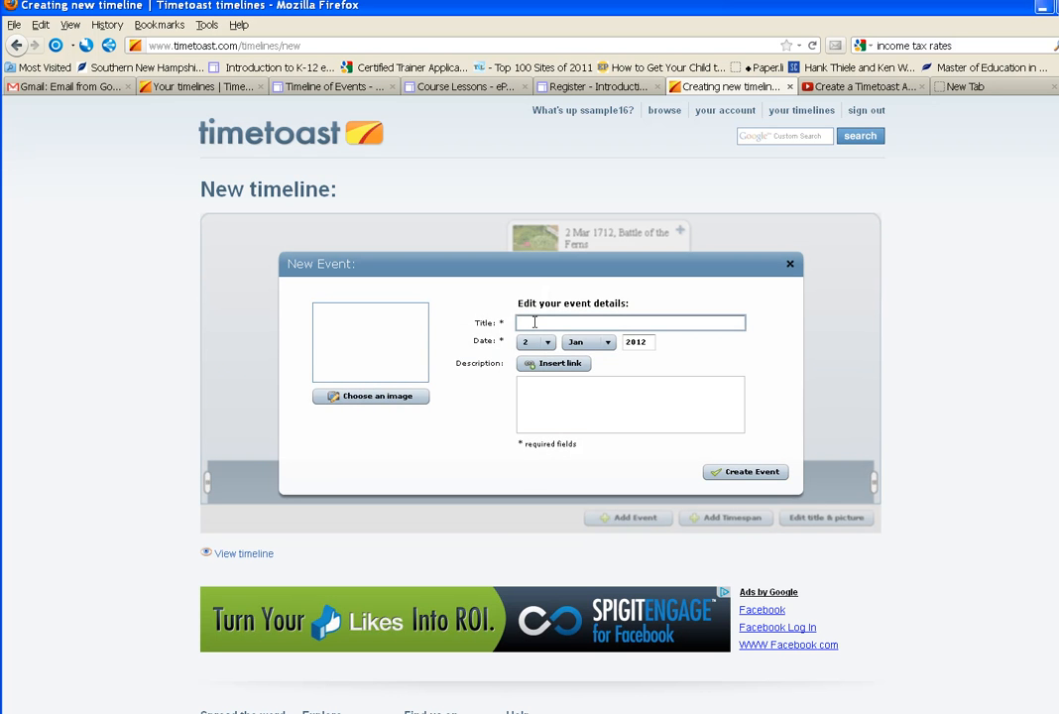
{"action": "left_click", "coordinate": [362, 397]}
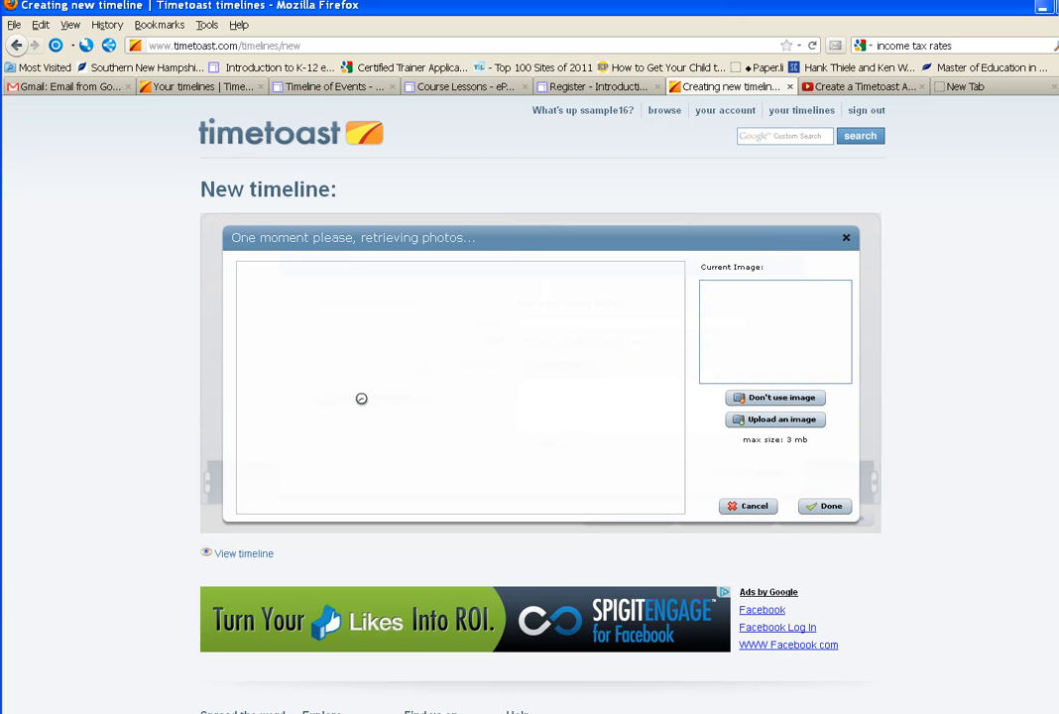
{"action": "left_click", "coordinate": [444, 405]}
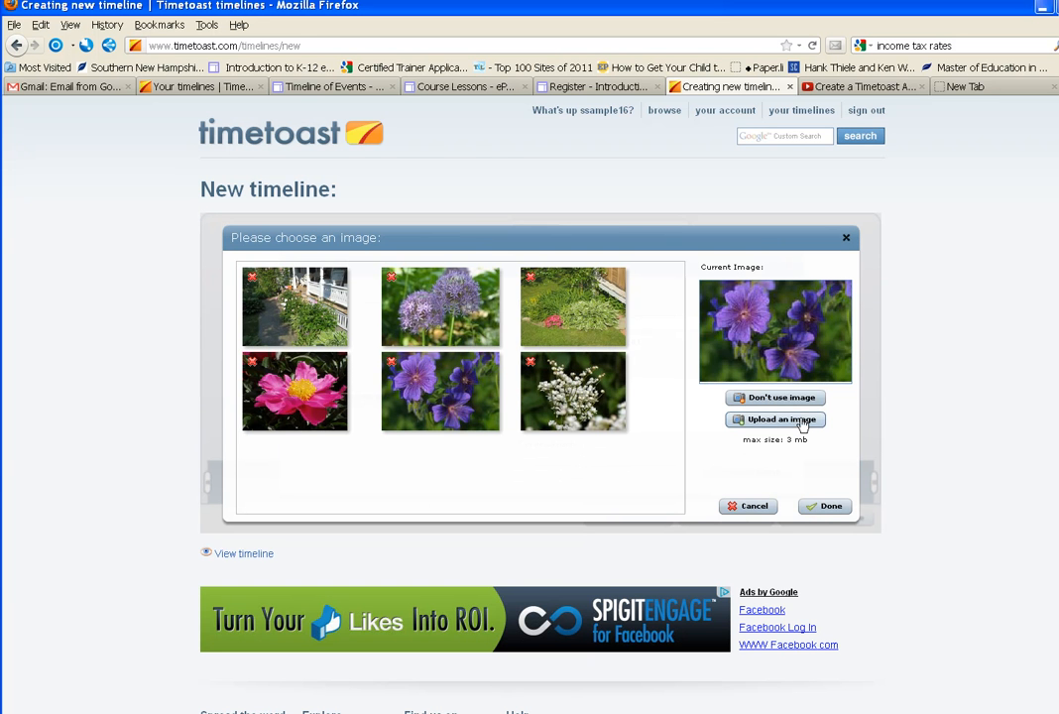
{"action": "left_click", "coordinate": [828, 508]}
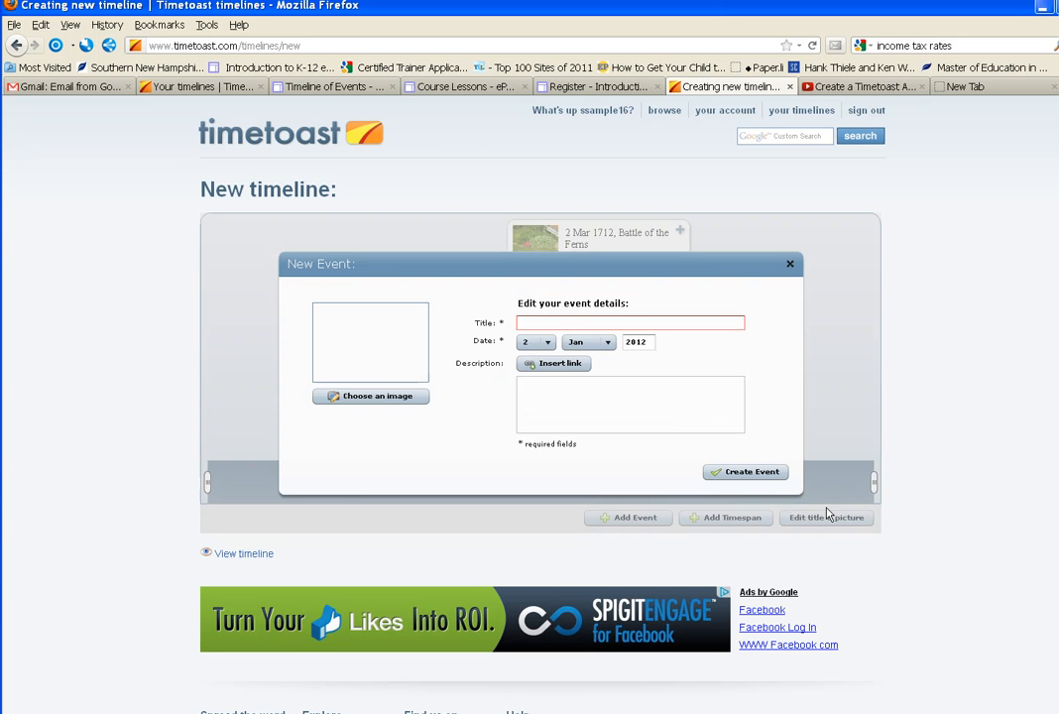
Title the second event "Purple Flower Battle" and set its year to 1802
{"action": "left_click", "coordinate": [656, 324]}
{"action": "type", "text": "Pu"}
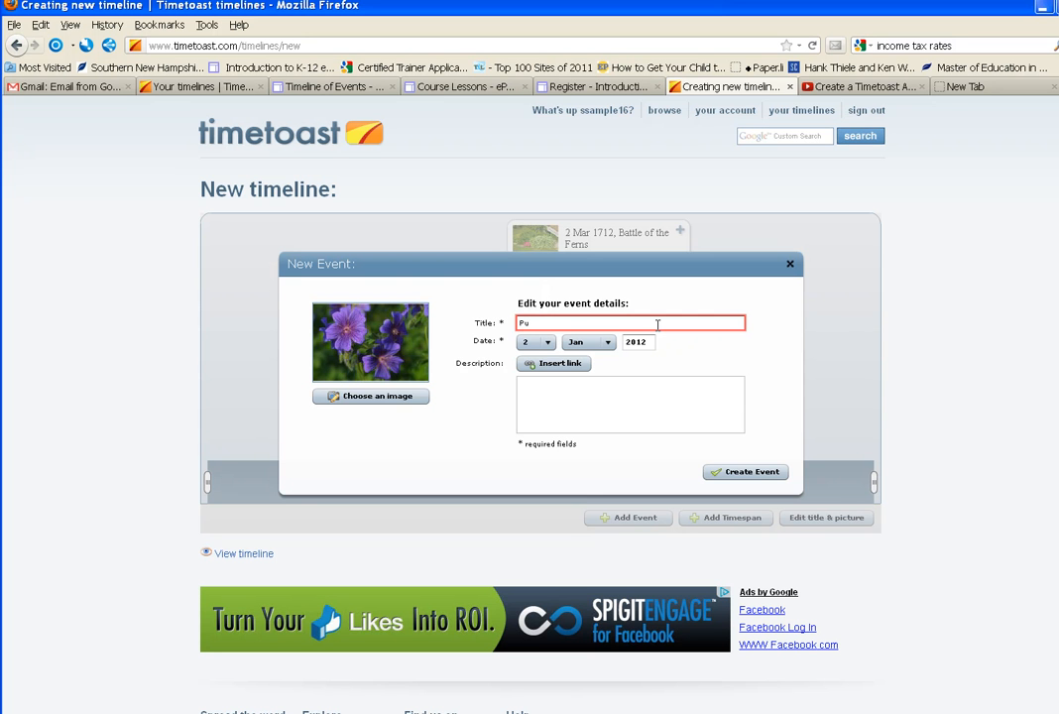
{"action": "type", "text": "rple Flower Battle"}
{"action": "key", "text": "Tab"}
{"action": "key", "text": "Tab"}
{"action": "key", "text": "Tab"}
{"action": "type", "text": "1"}
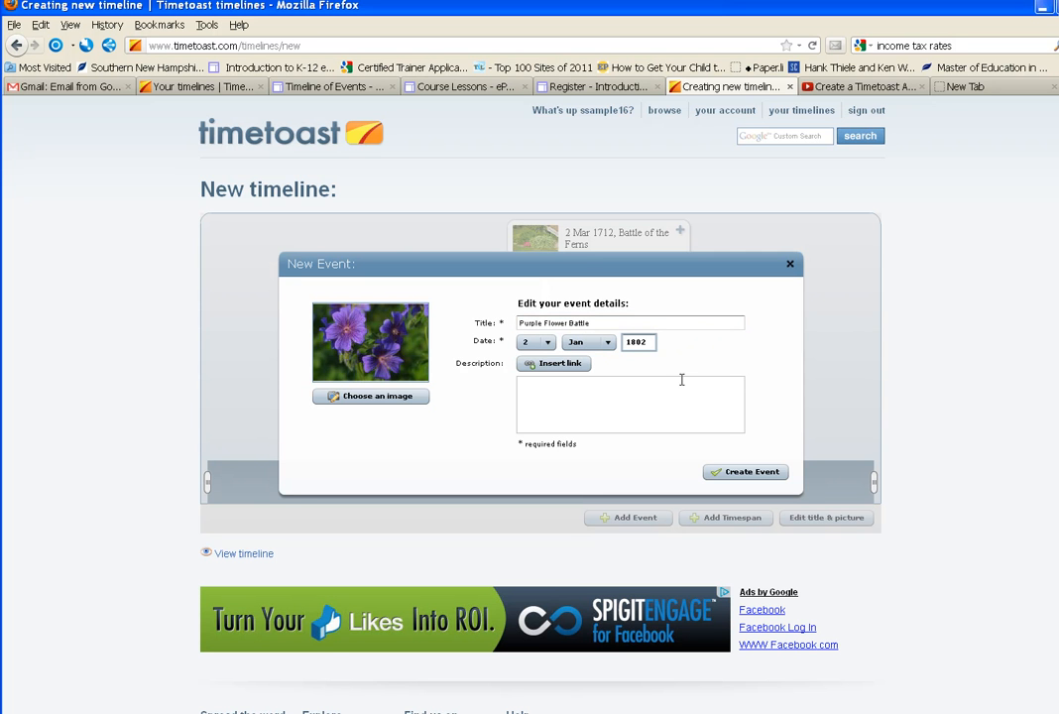
Enter placeholder description and source lines for the Purple Flower Battle event and create it
{"action": "left_click", "coordinate": [682, 426]}
{"action": "type", "text": "Des"}
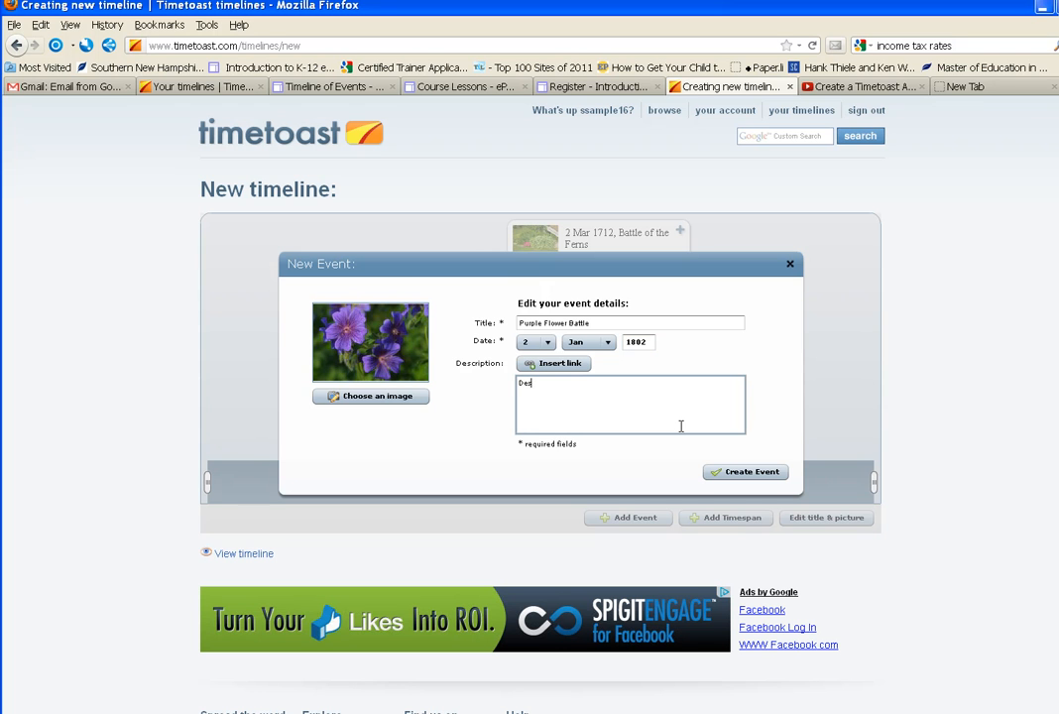
{"action": "type", "text": "cription"}
{"action": "key", "text": "Return"}
{"action": "key", "text": "Return"}
{"action": "type", "text": "Sourc"}
{"action": "key", "text": "BackSpace"}
{"action": "key", "text": "BackSpace"}
{"action": "left_click", "coordinate": [754, 474]}
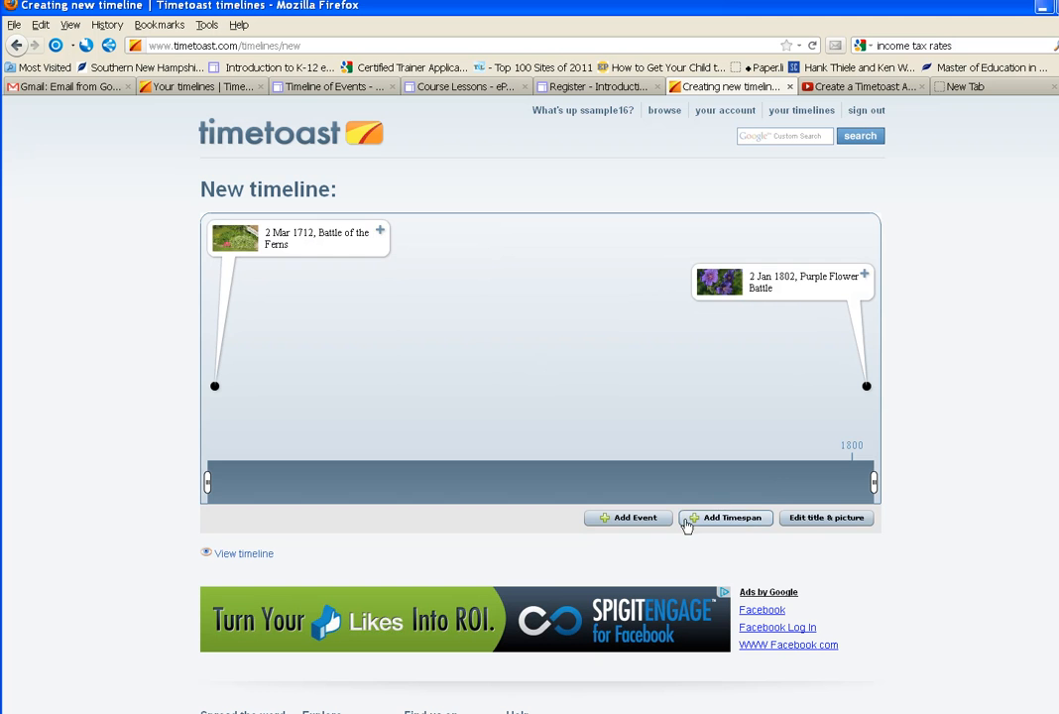
Create a timespan titled "Events in Costa Rica History" with the start year 1710, keeping the default end date
{"action": "left_click", "coordinate": [743, 519]}
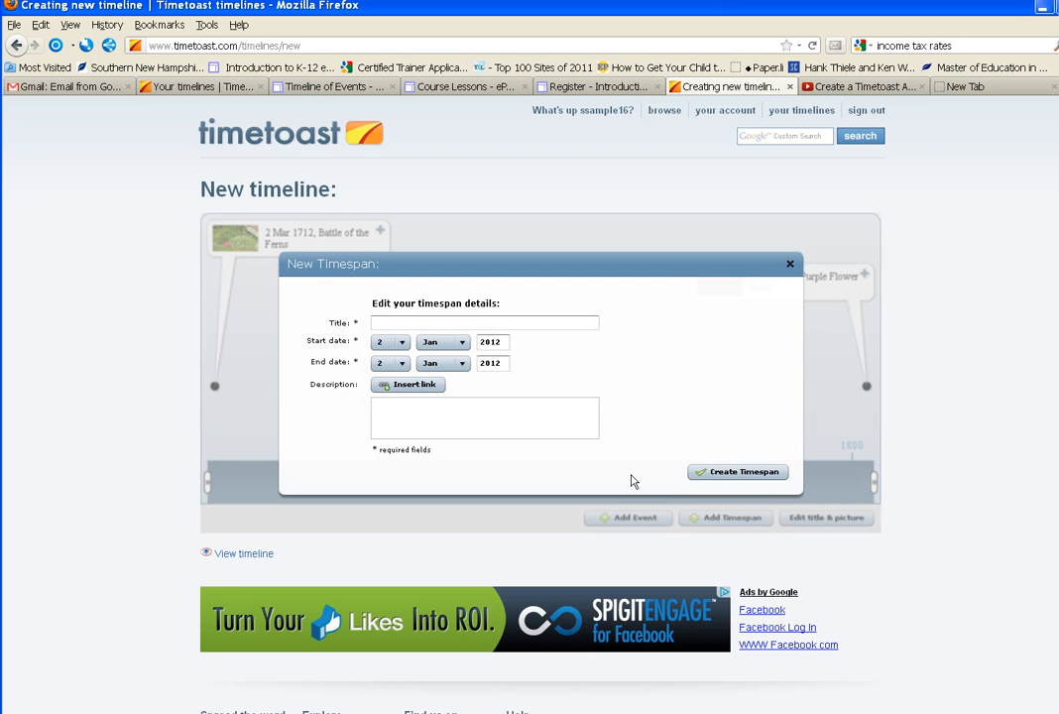
{"action": "left_click", "coordinate": [385, 321]}
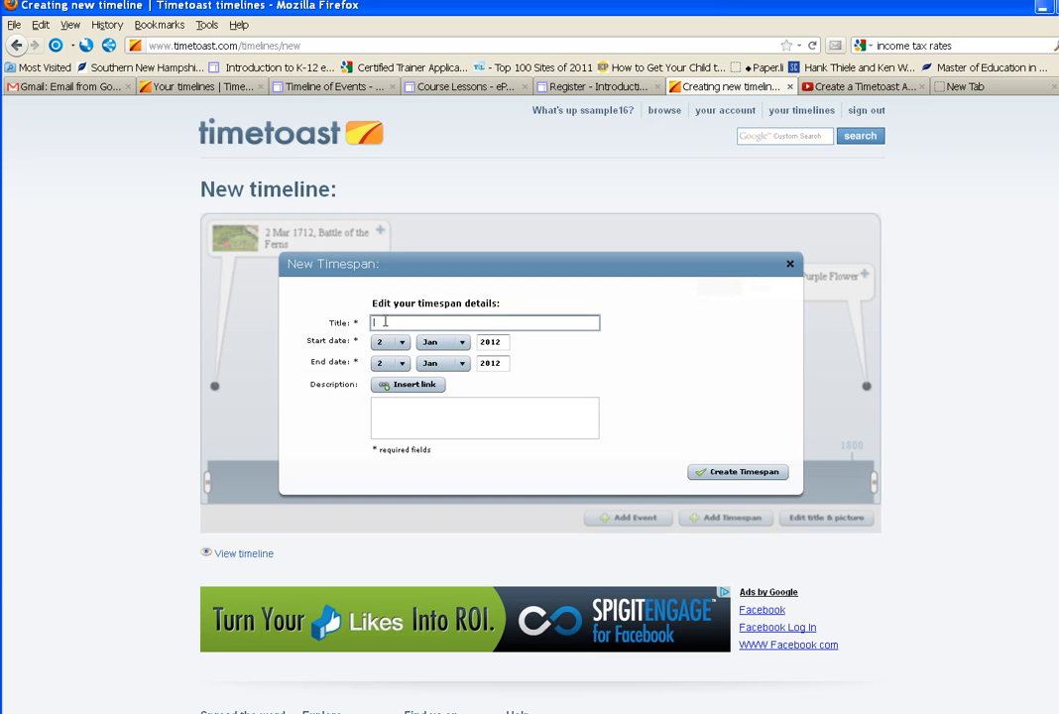
{"action": "type", "text": "Events in Costa Rica History"}
{"action": "left_click_drag", "start_coordinate": [504, 343], "coordinate": [439, 349]}
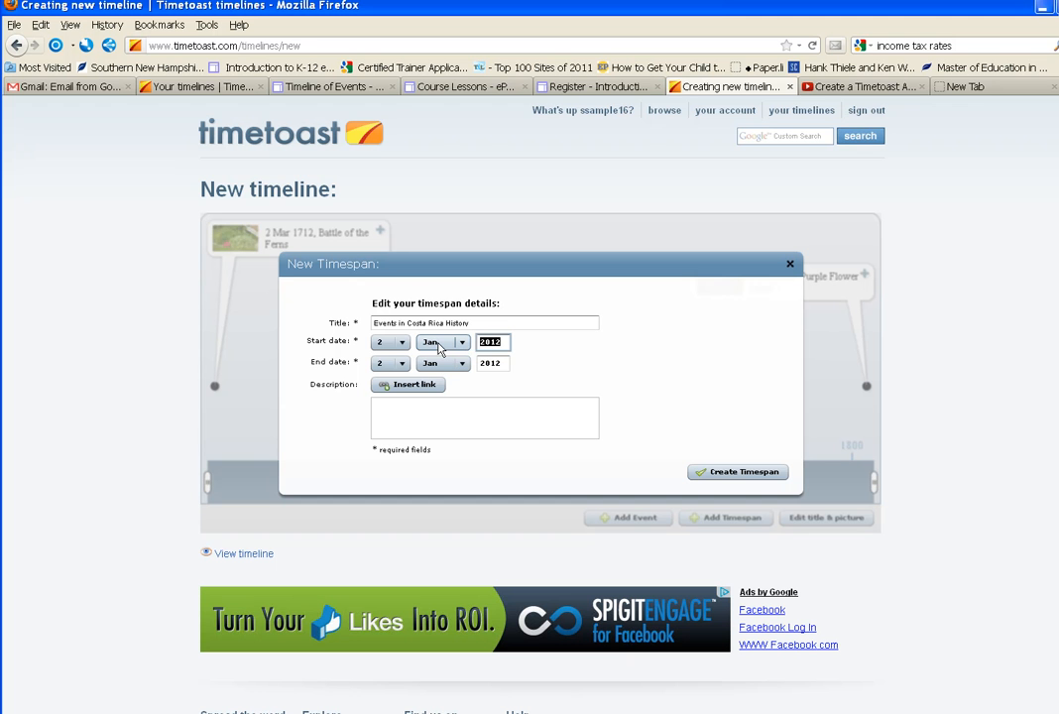
{"action": "type", "text": "1710"}
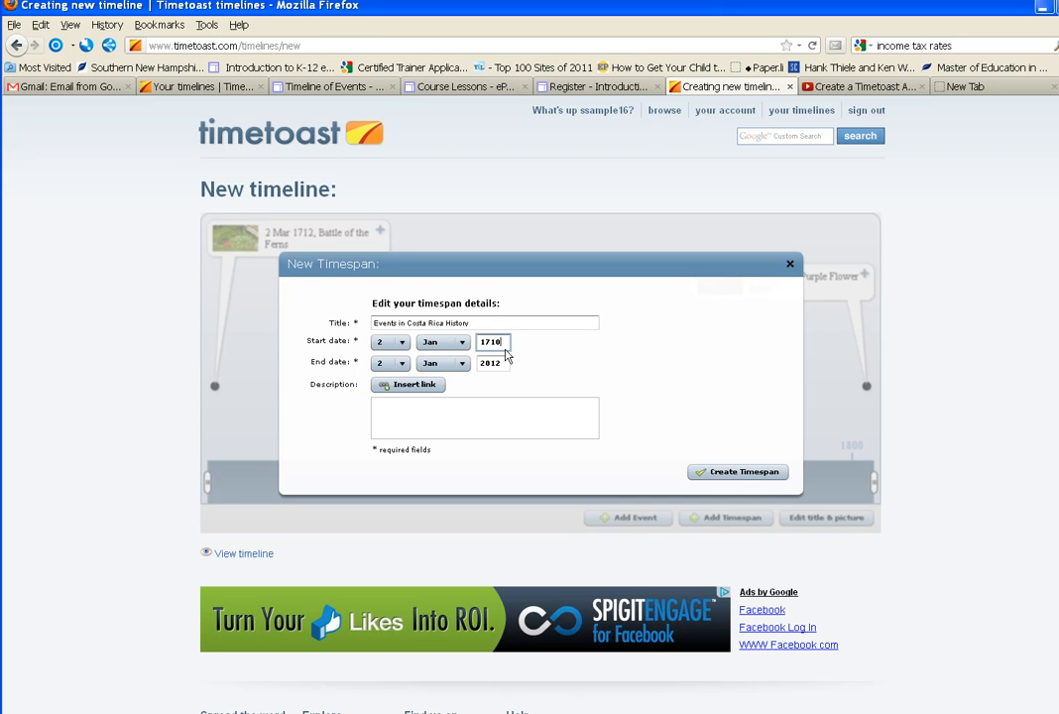
{"action": "left_click", "coordinate": [500, 363]}
{"action": "left_click", "coordinate": [706, 474]}
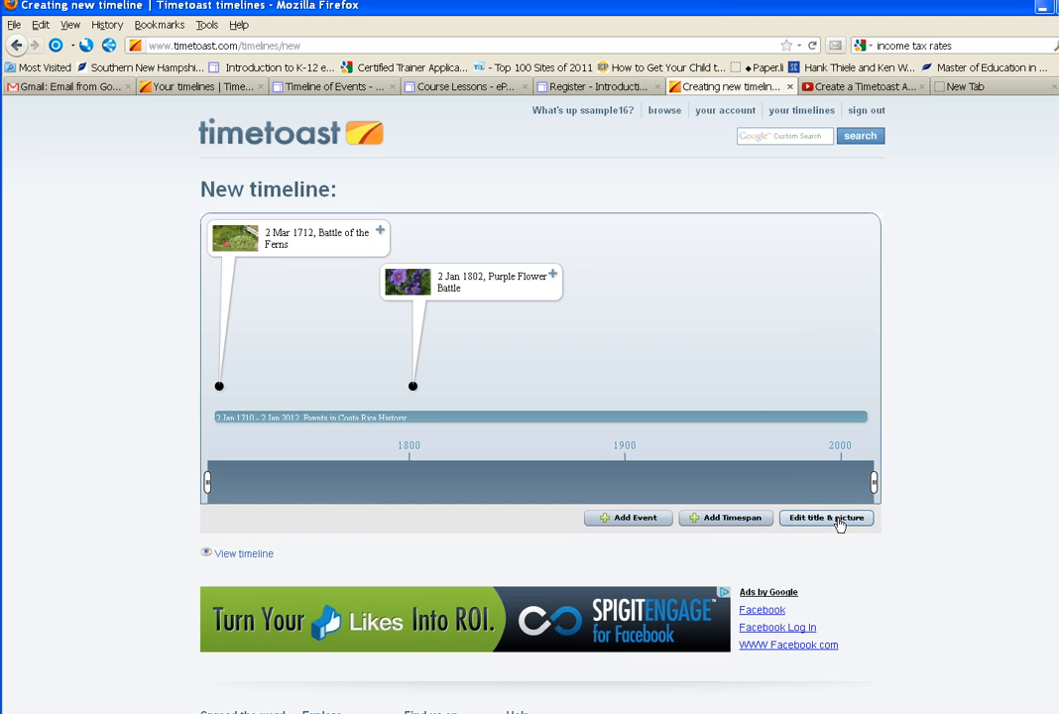
View the finished timeline, check its events and timespan in the text view, and return to the graphical timeline view
{"action": "left_click", "coordinate": [257, 556]}
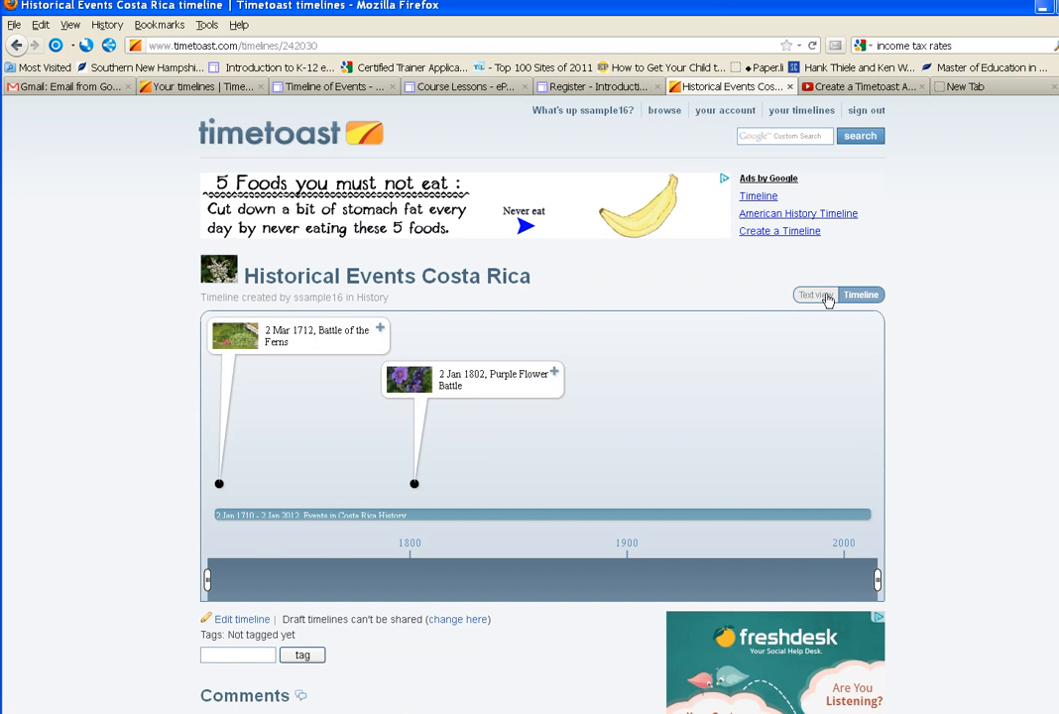
{"action": "left_click", "coordinate": [816, 295]}
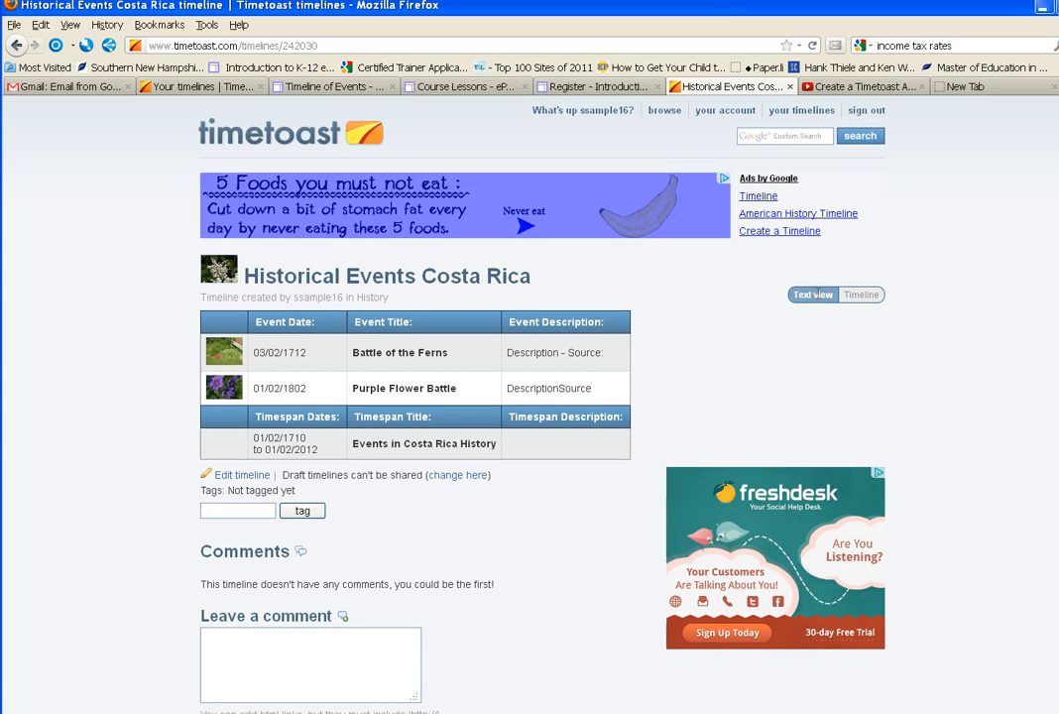
{"action": "left_click", "coordinate": [863, 297]}
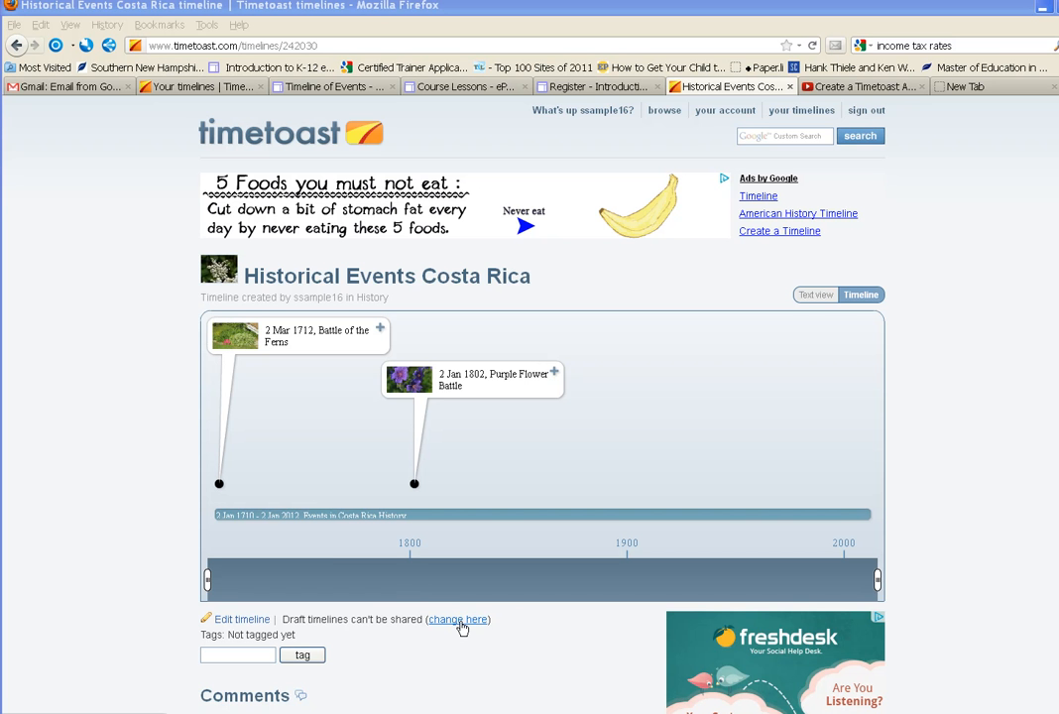
Change the draft status of the "Historical Events Costa Rica" timeline by publishing it
{"action": "left_click", "coordinate": [462, 627]}
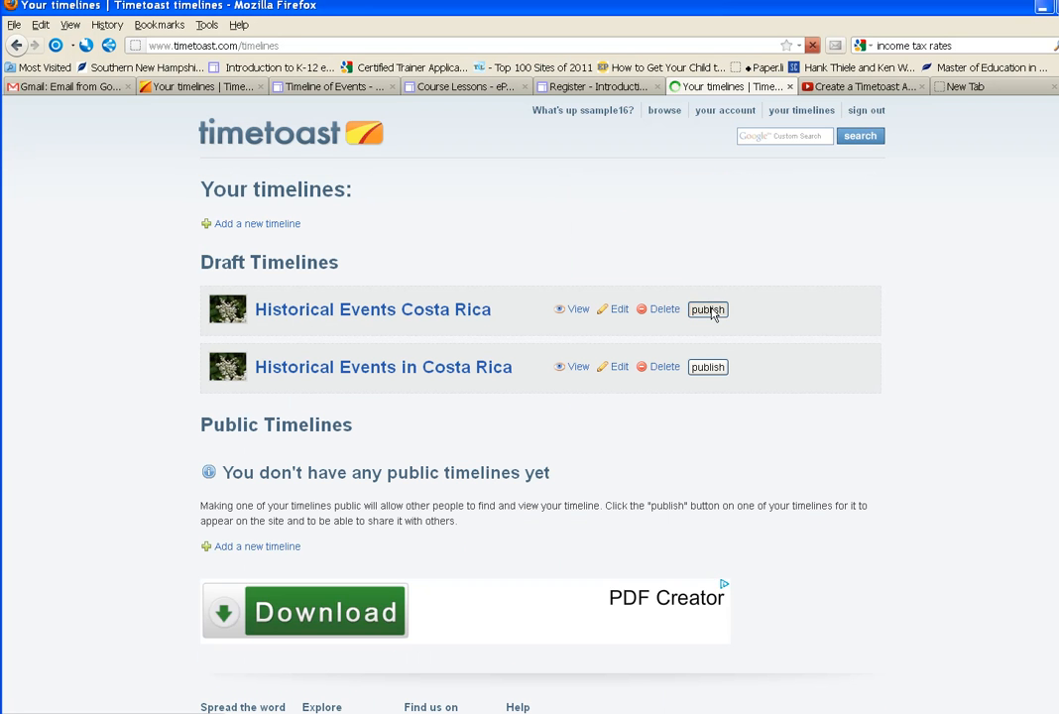
{"action": "left_click", "coordinate": [708, 310]}
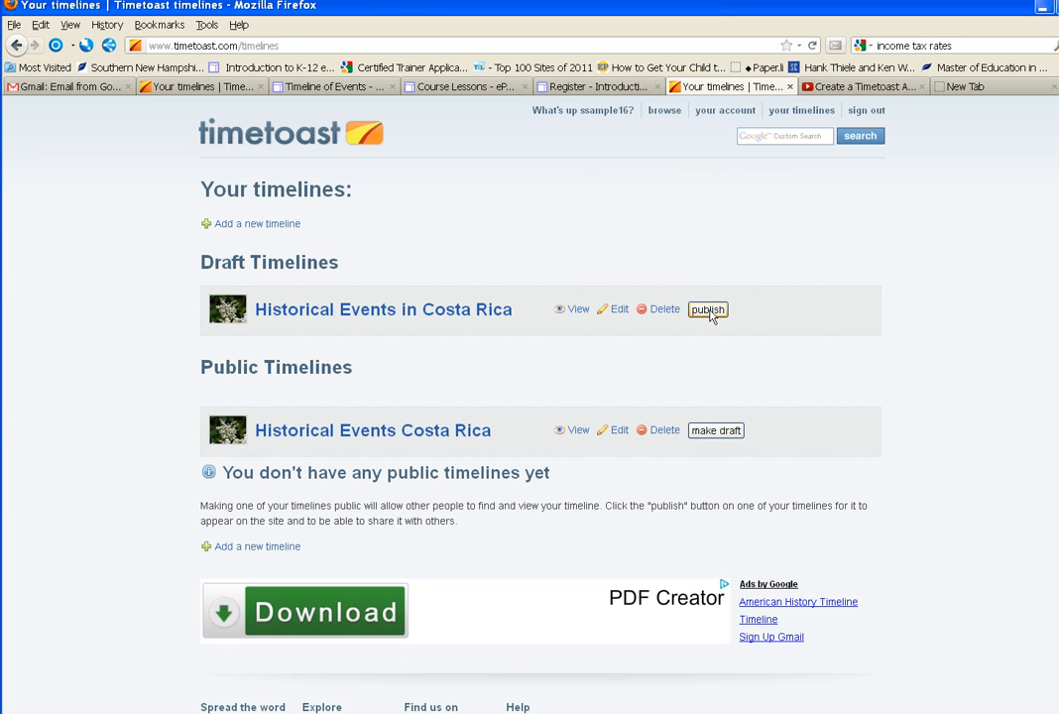